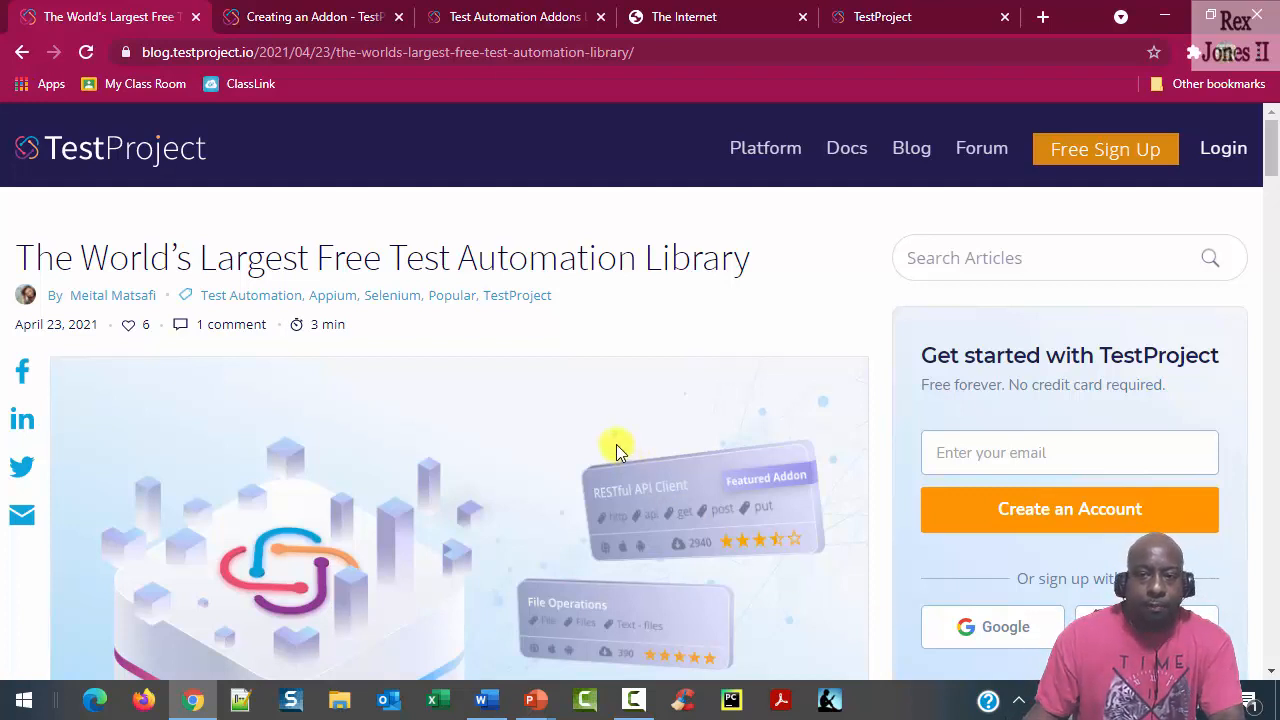
Review the Creating an Addon documentation and browse the TestProject addons library page through to its Frequently Asked Questions.
click(318, 18)
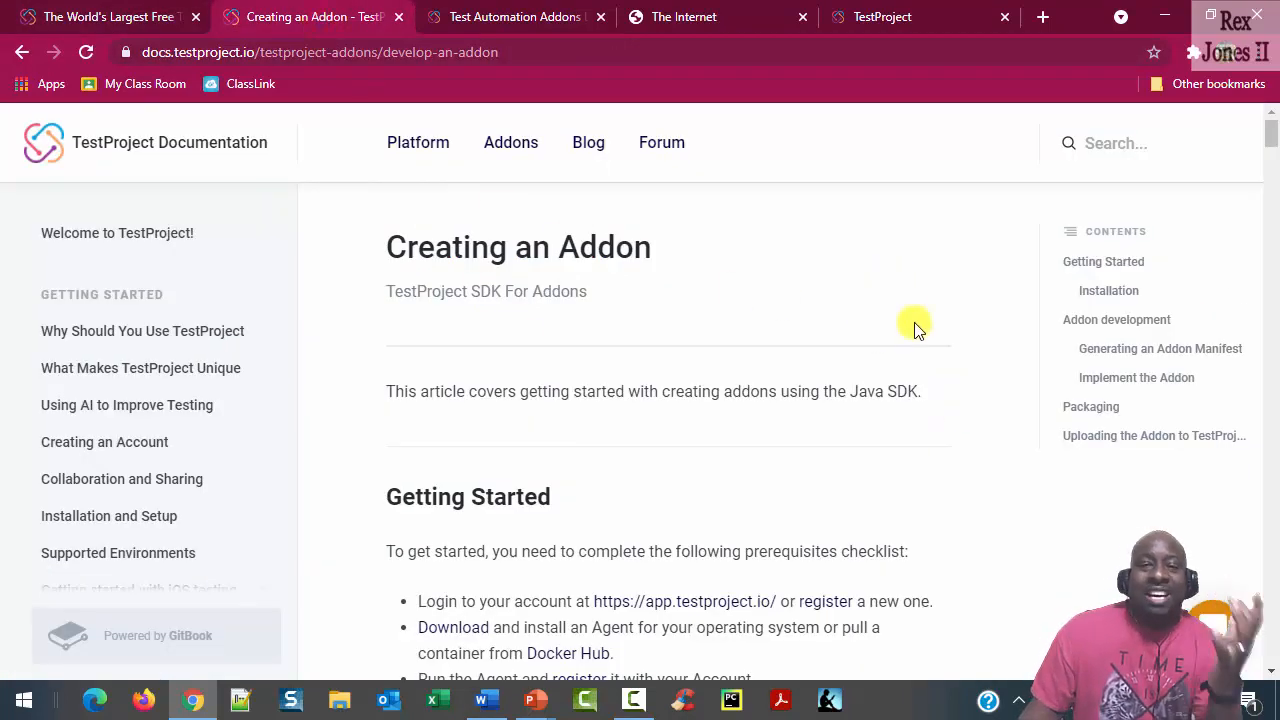
key(alt+Tab)
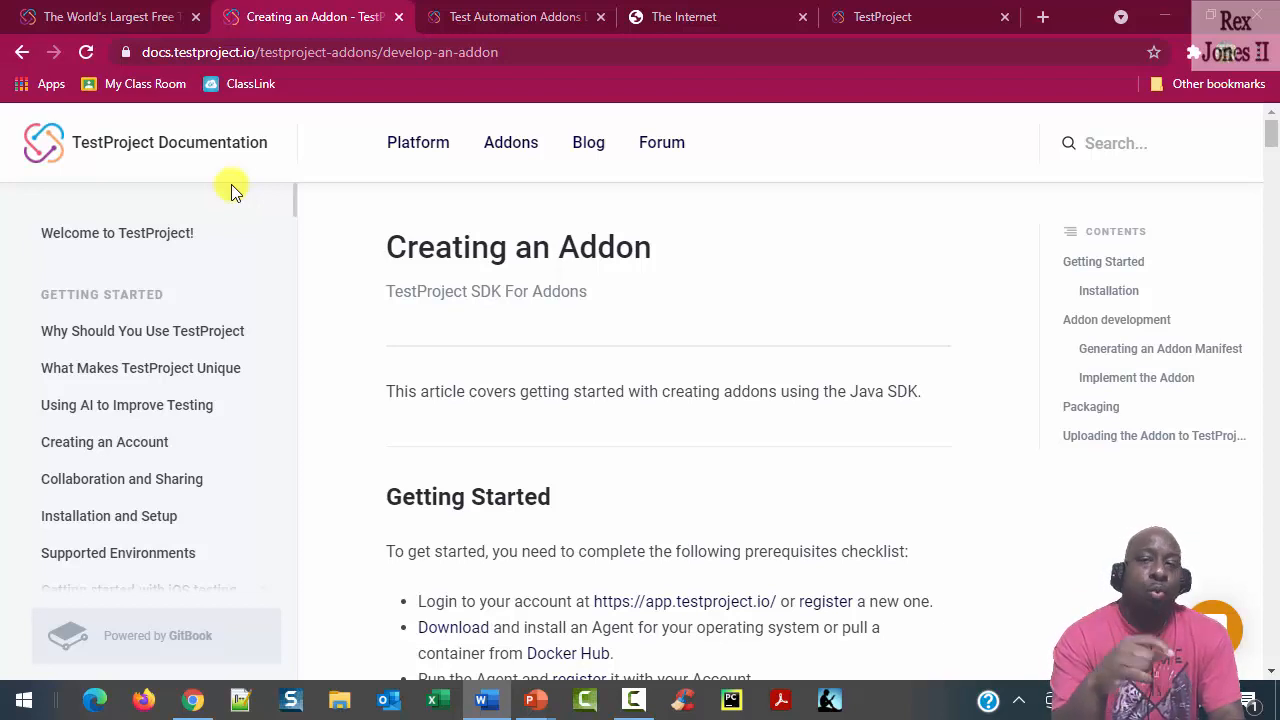
click(510, 17)
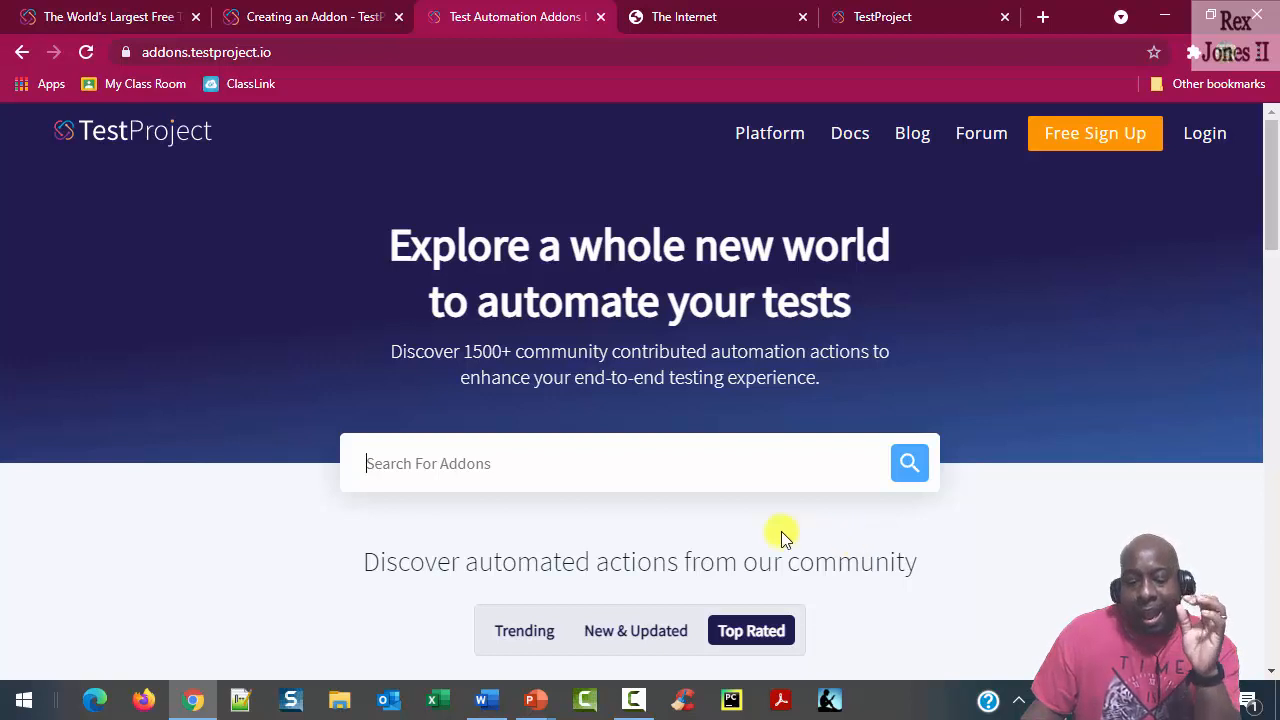
scroll(489, 486, down, 2)
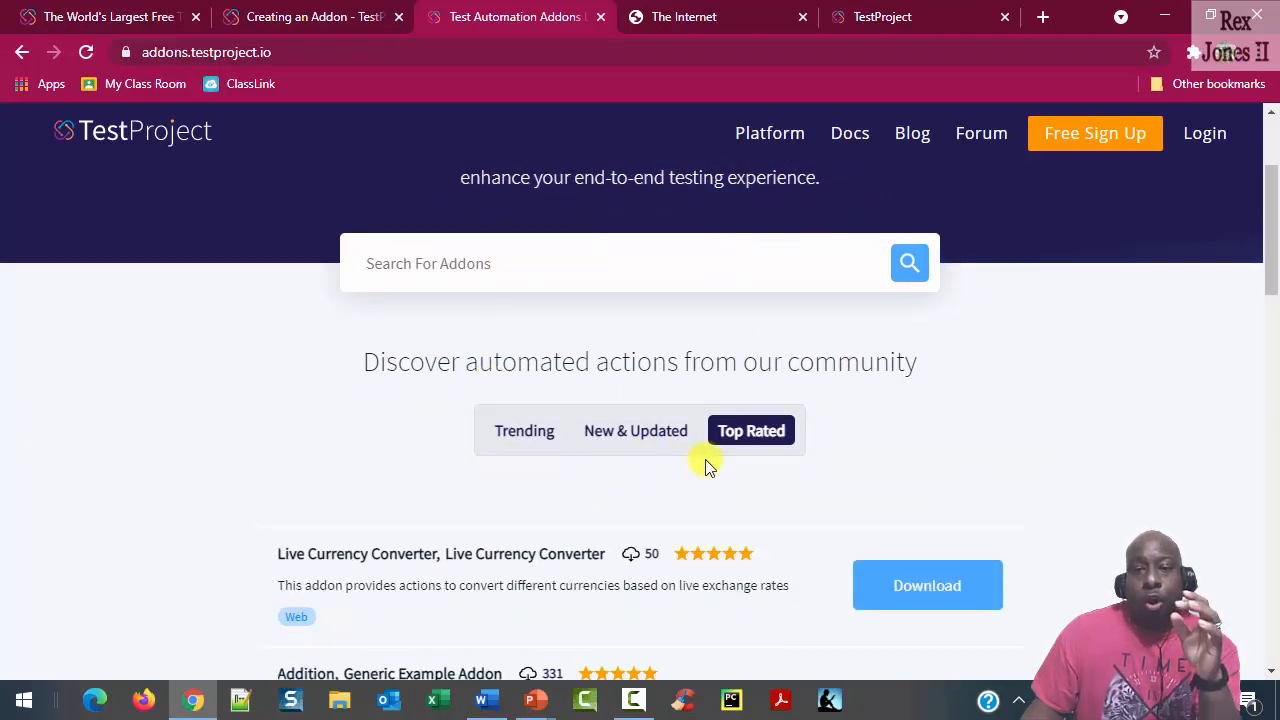
scroll(760, 467, down, 3)
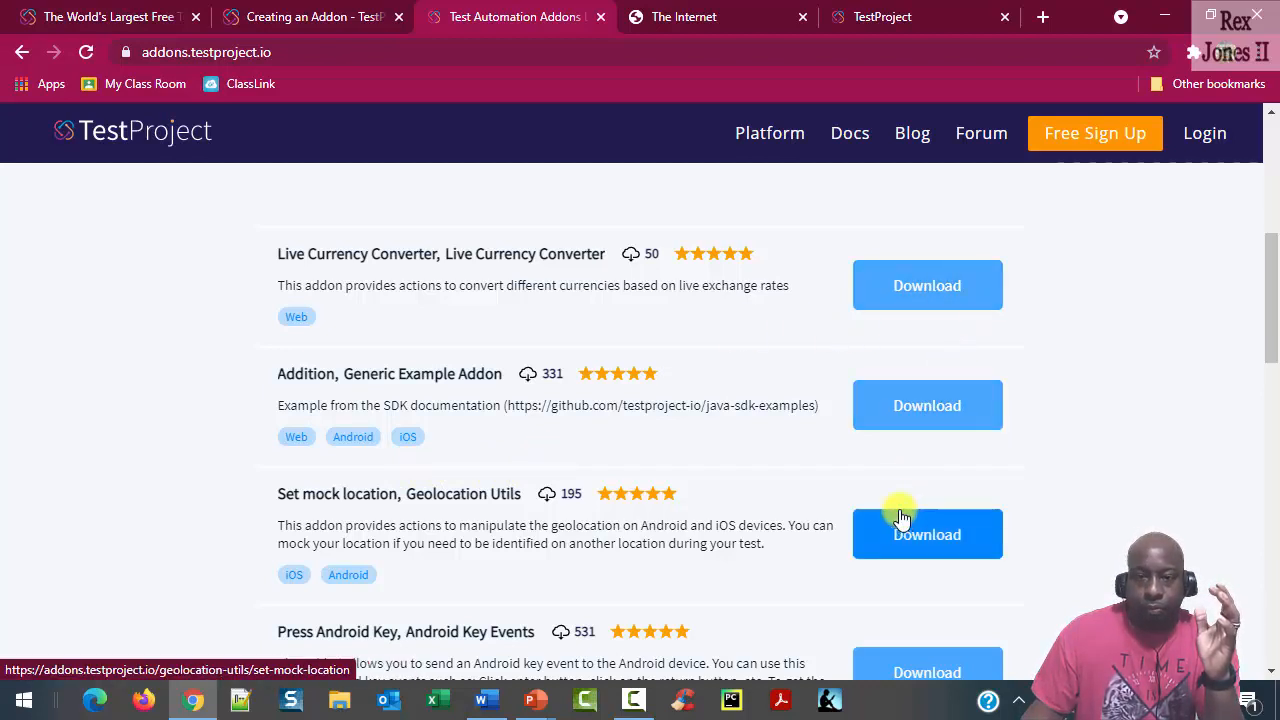
scroll(737, 443, down, 4)
scroll(715, 435, down, 3)
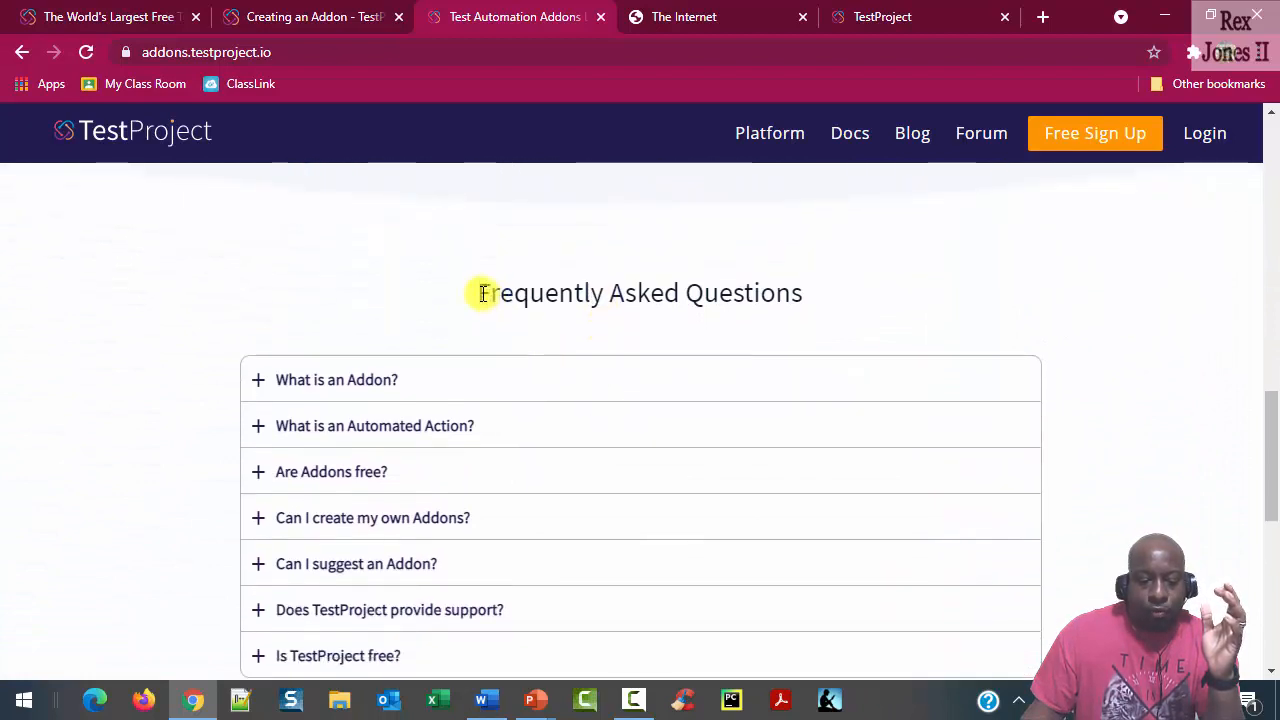
drag(480, 290, 829, 298)
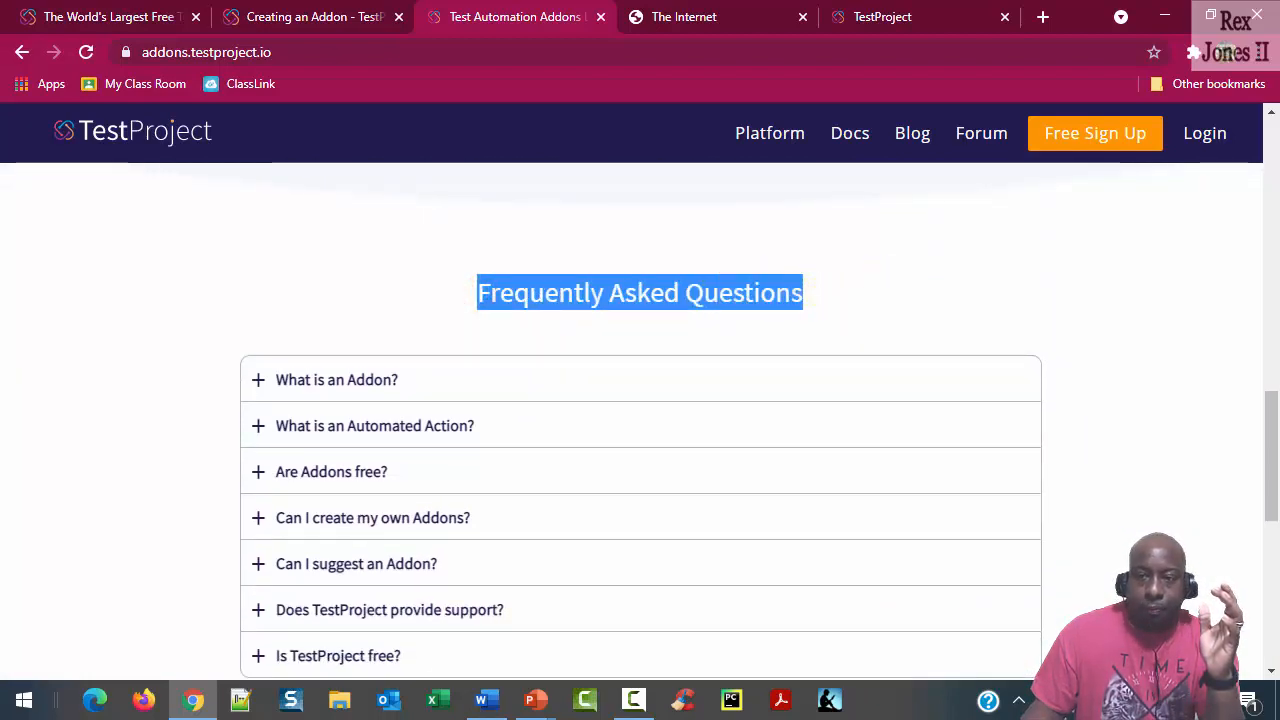
key(alt+Tab)
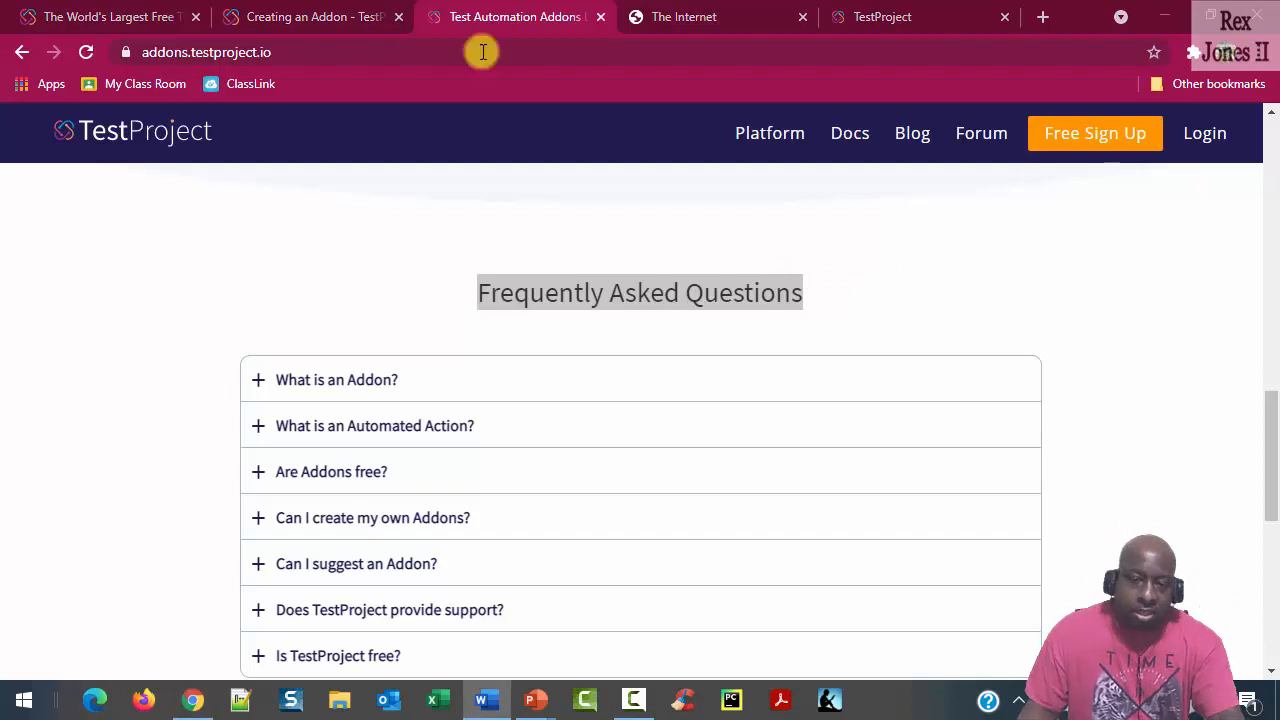
Search the addons library for "taking a screenshot".
click(297, 297)
scroll(297, 297, up, 10)
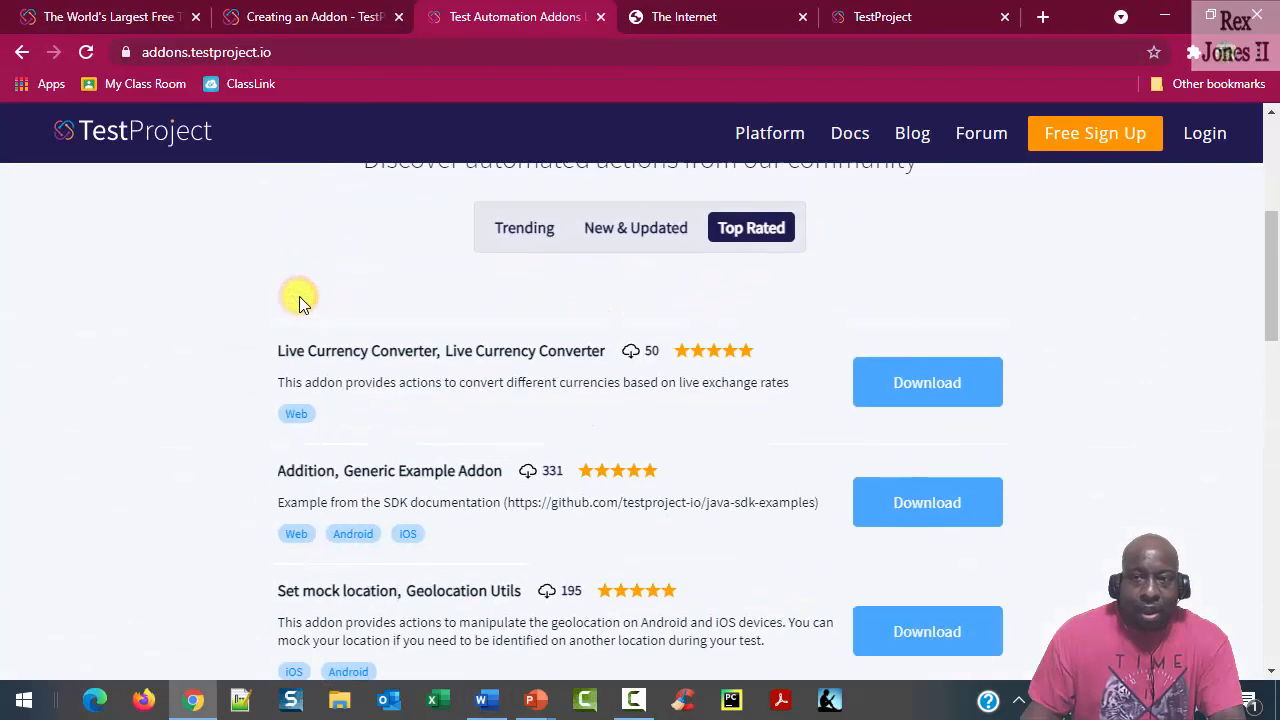
scroll(297, 312, up, 2)
click(412, 264)
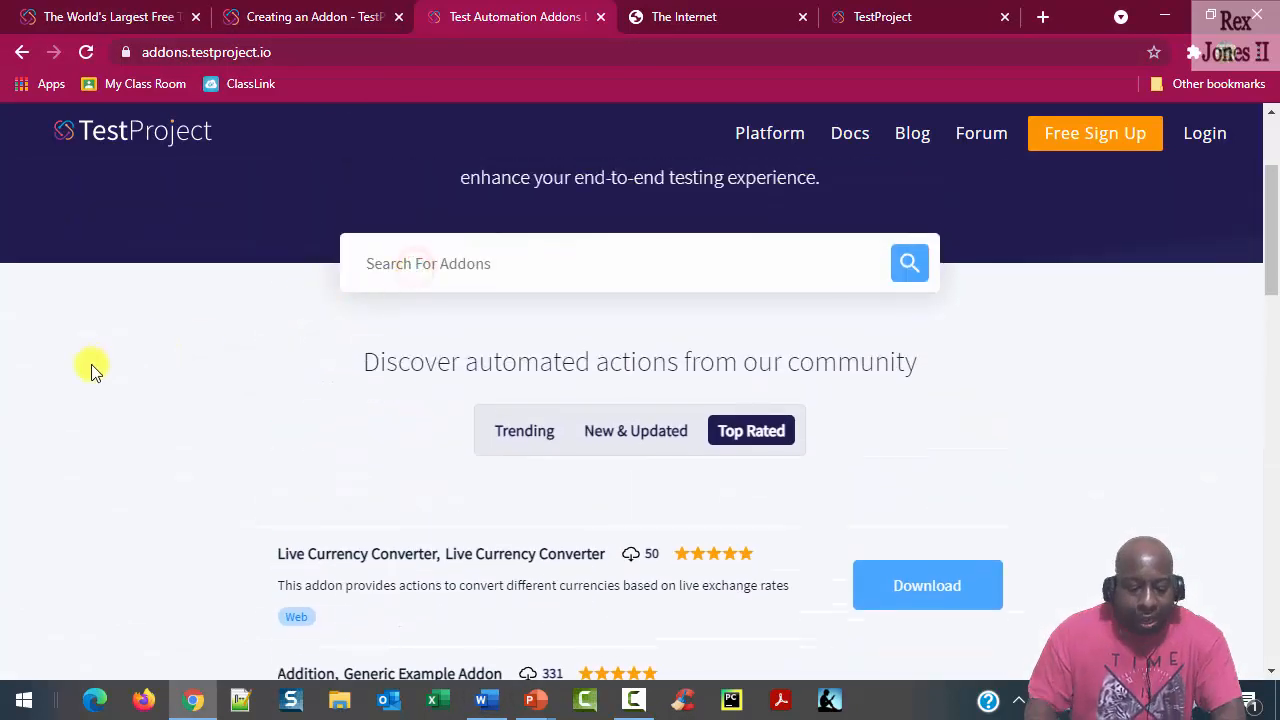
text(taking a scr)
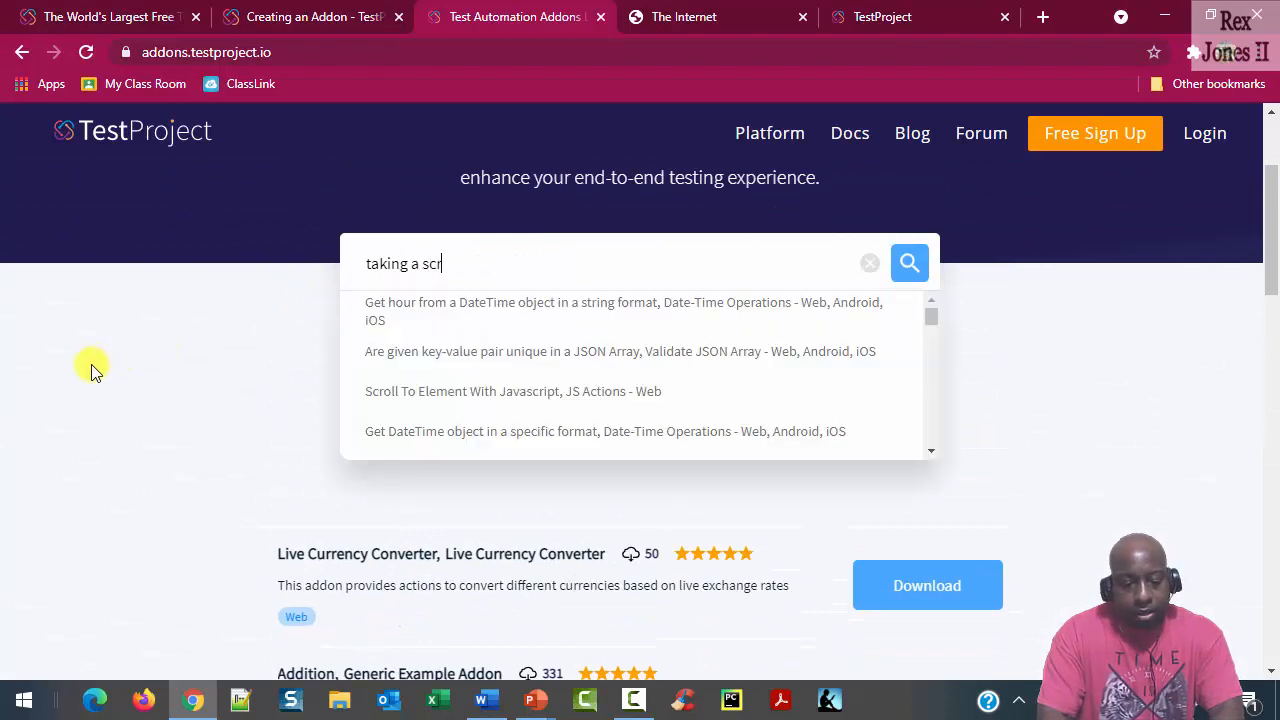
text(eenshot)
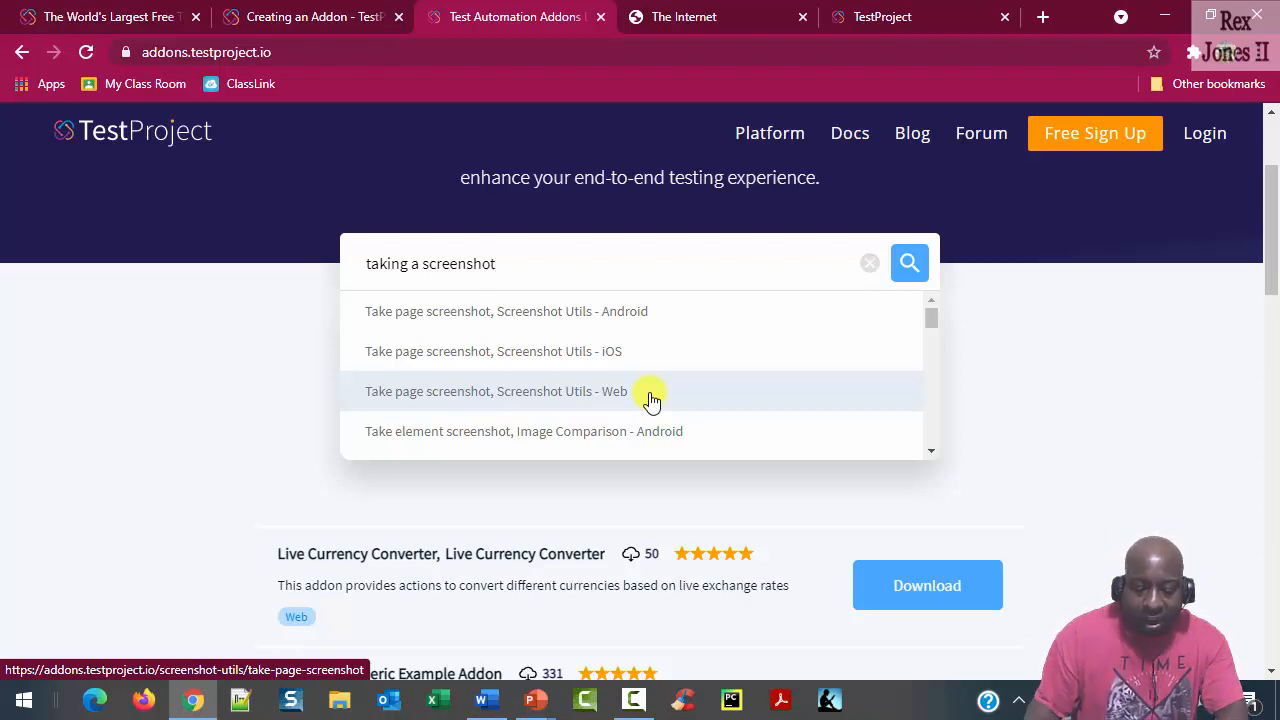
Search the addons library for "RESTful API", look through its suggestions, and search for "Database".
key(ctrl+a)
text(REST)
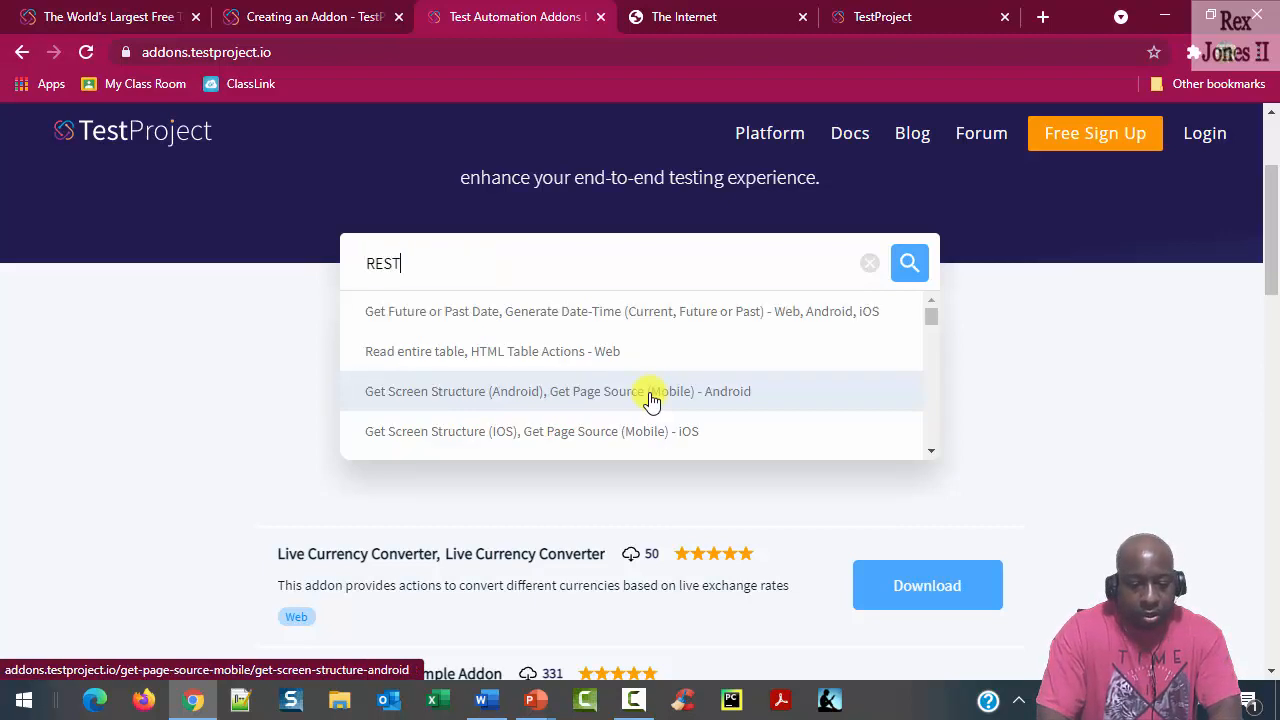
text(ful API)
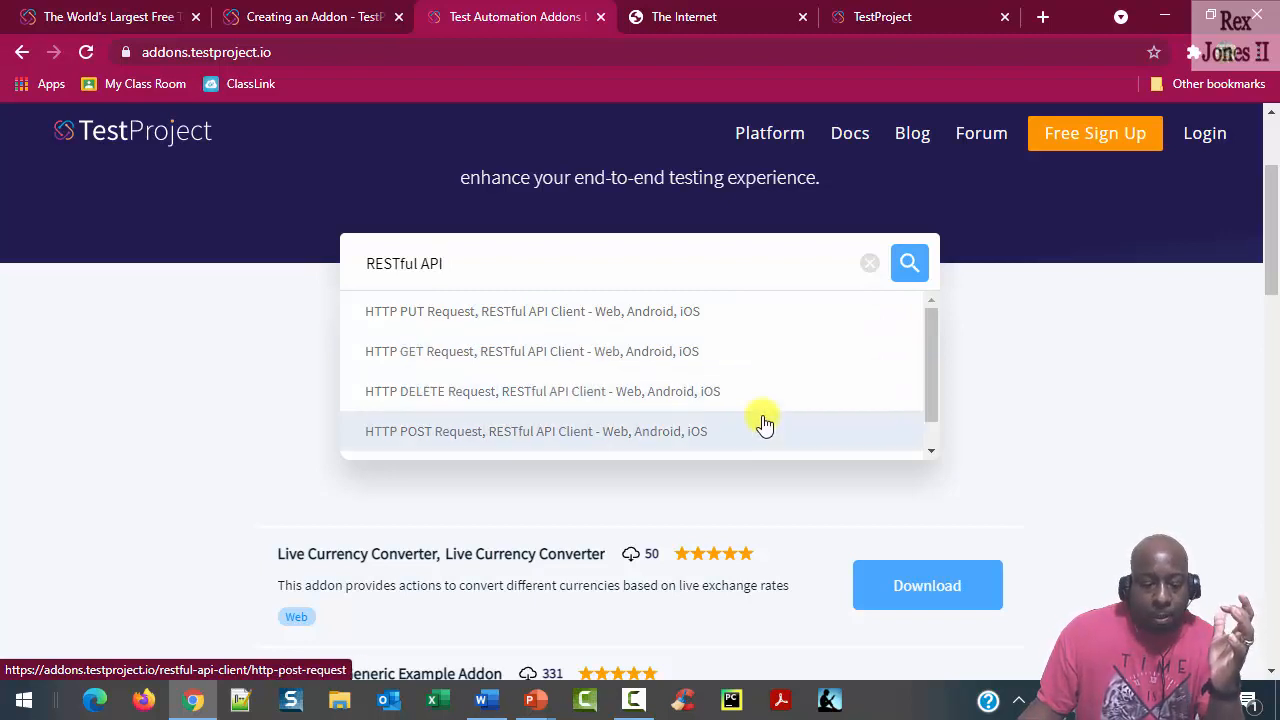
click(931, 450)
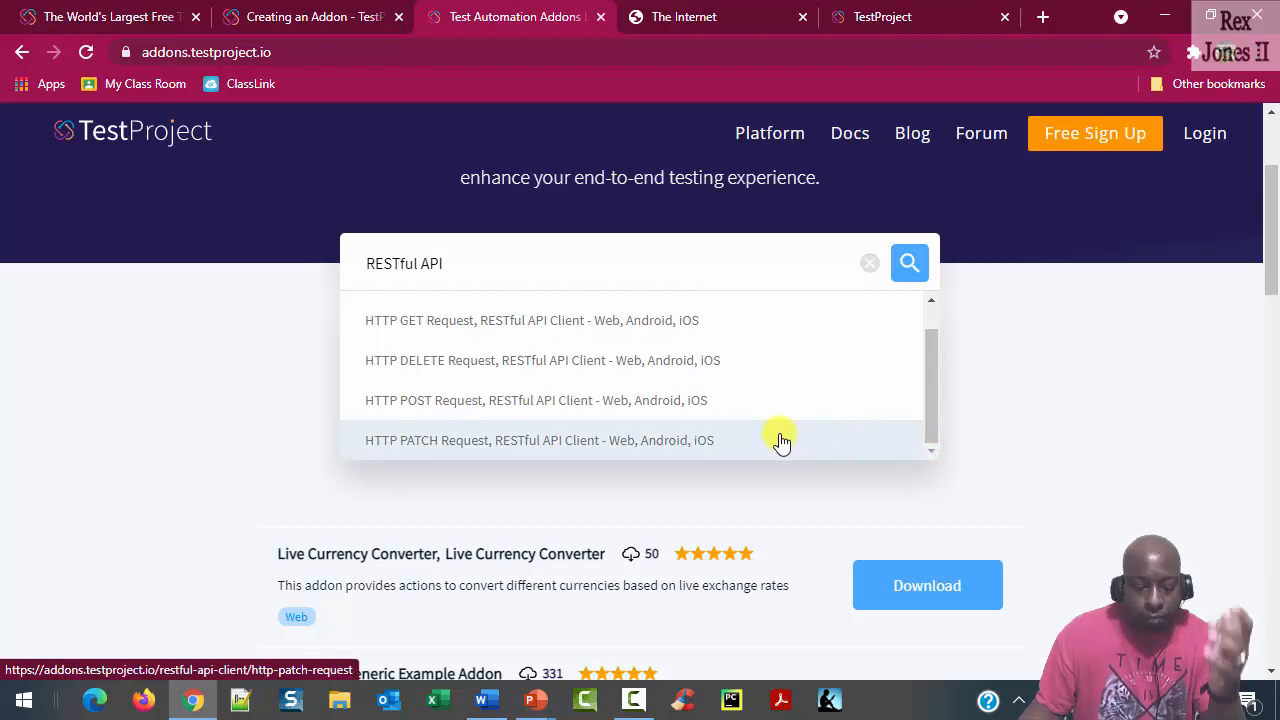
key(ctrl+a)
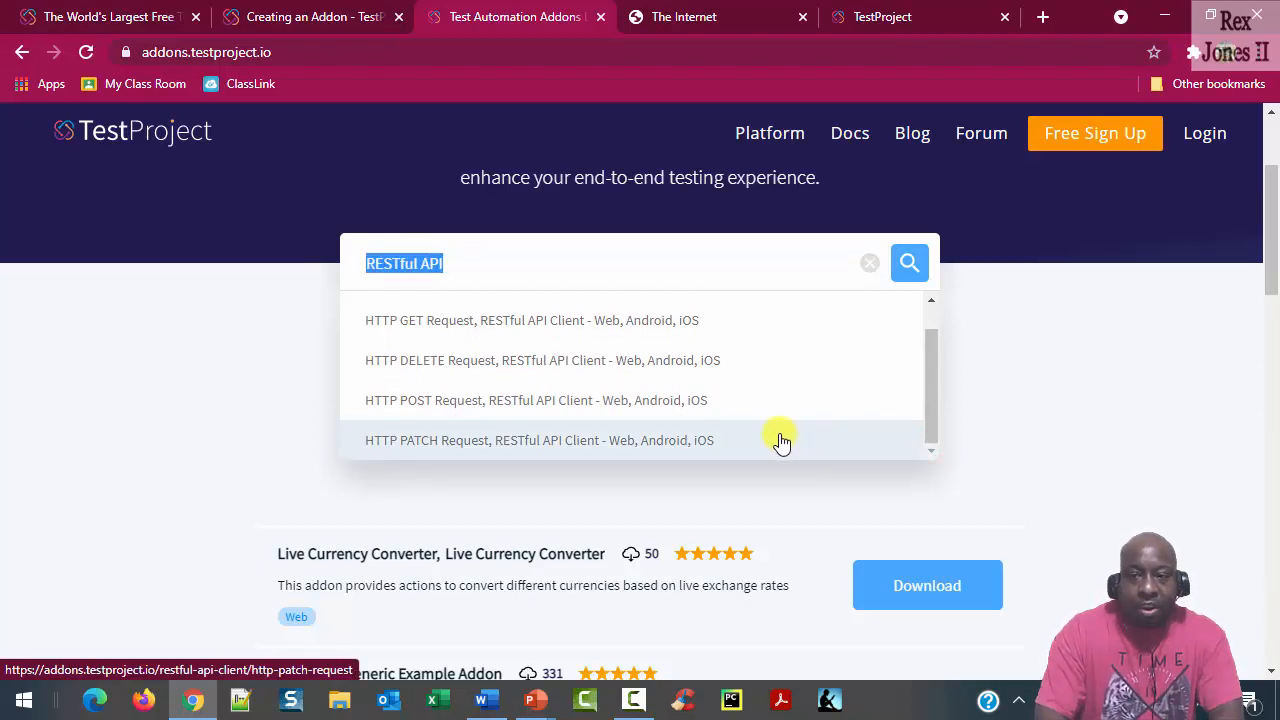
text(Database)
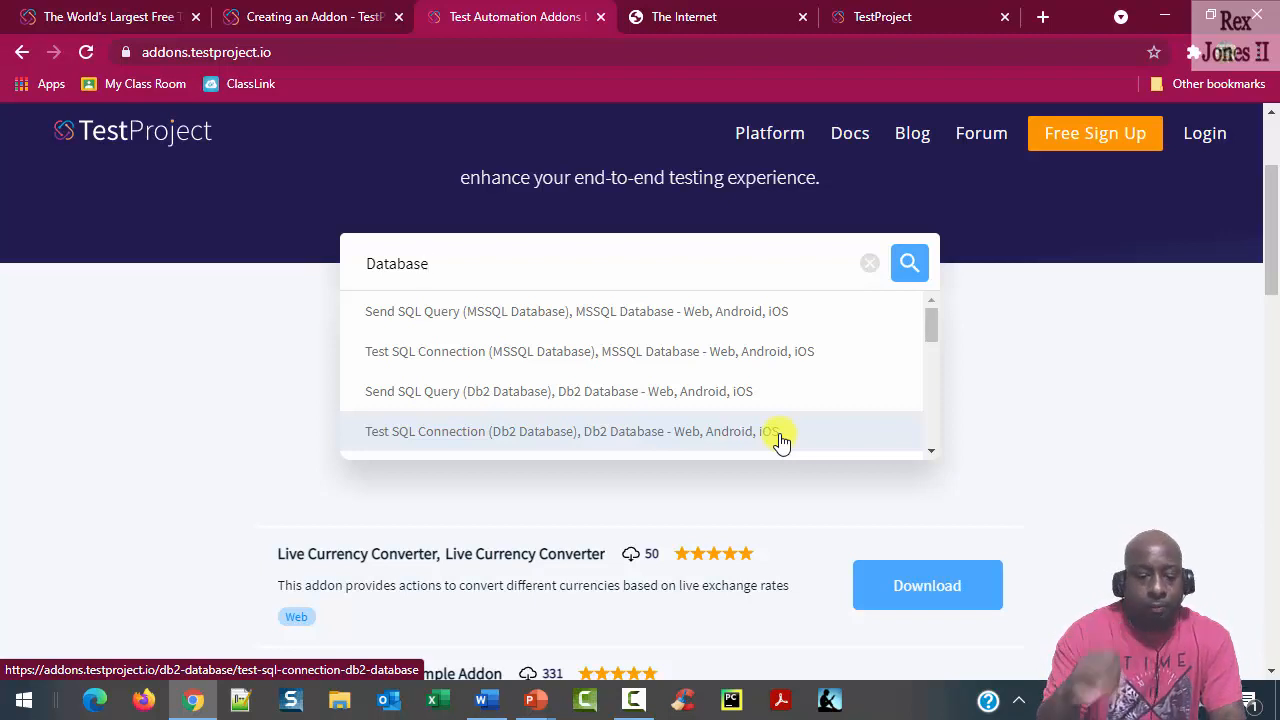
Search the addons library for "click a Javascript alert" and view the JavaScript Alerts sample page.
key(ctrl+a)
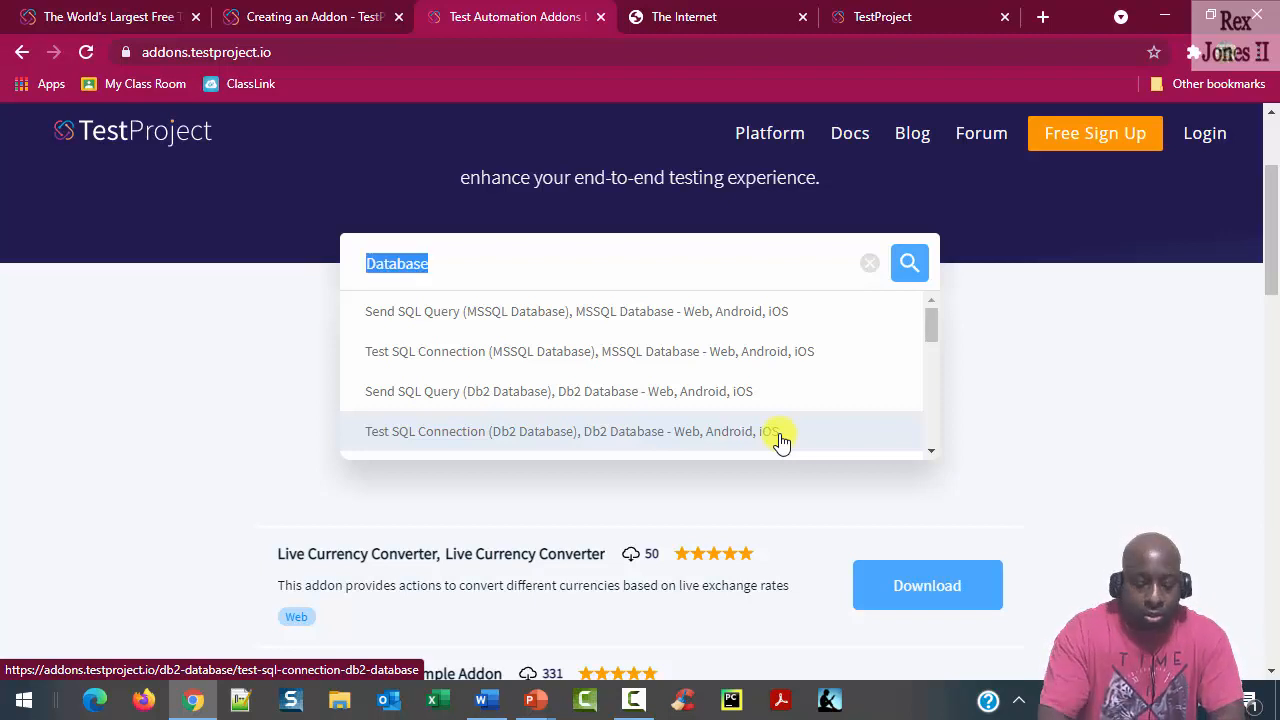
key(BackSpace)
text(clic)
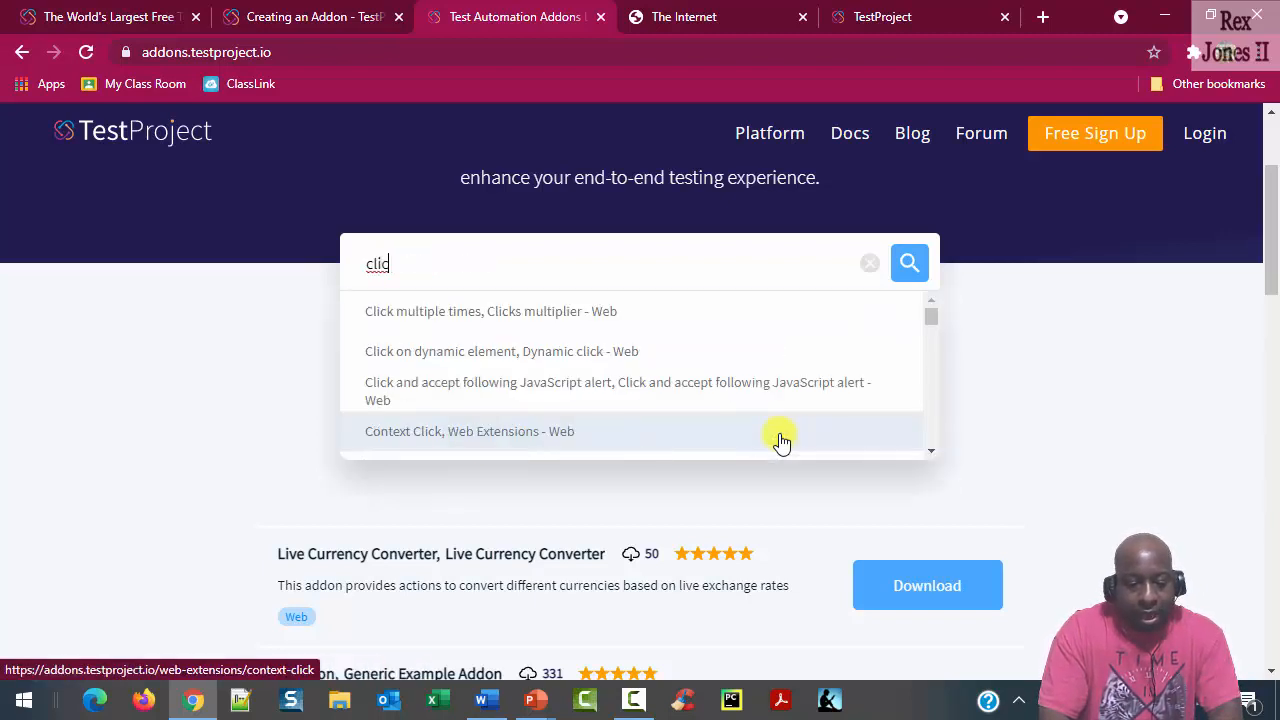
text(k a Java)
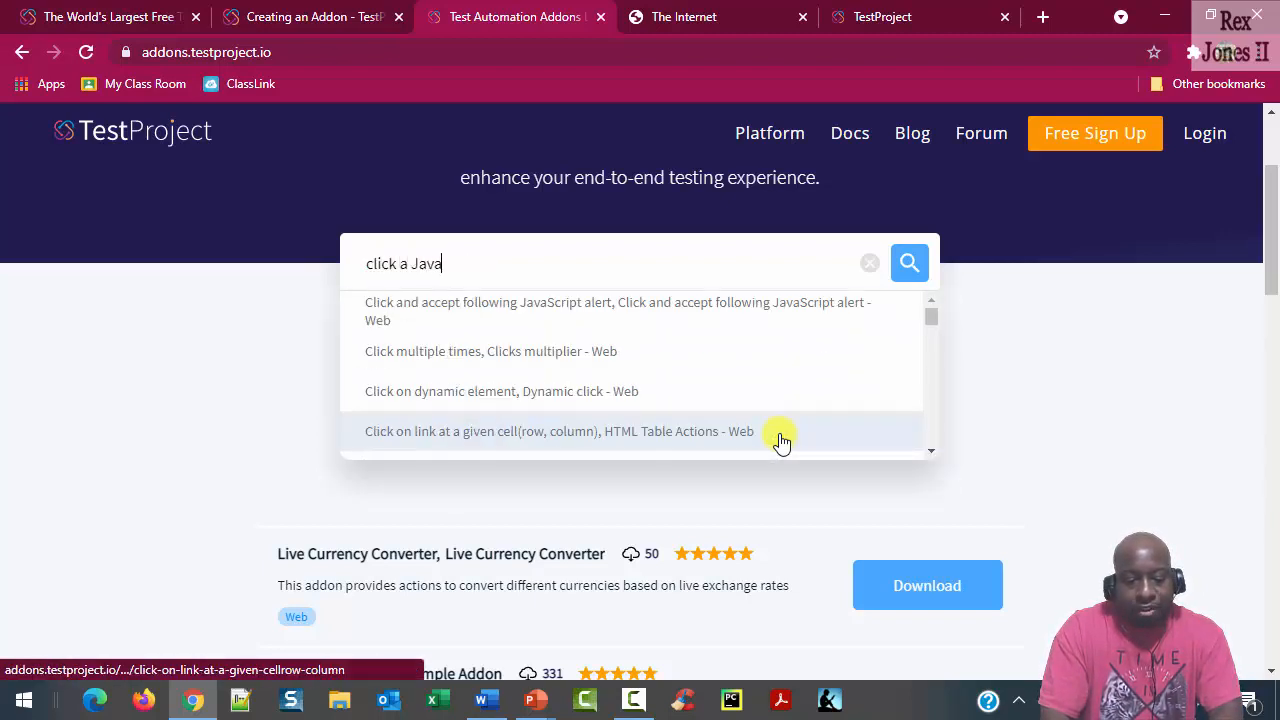
text(script al)
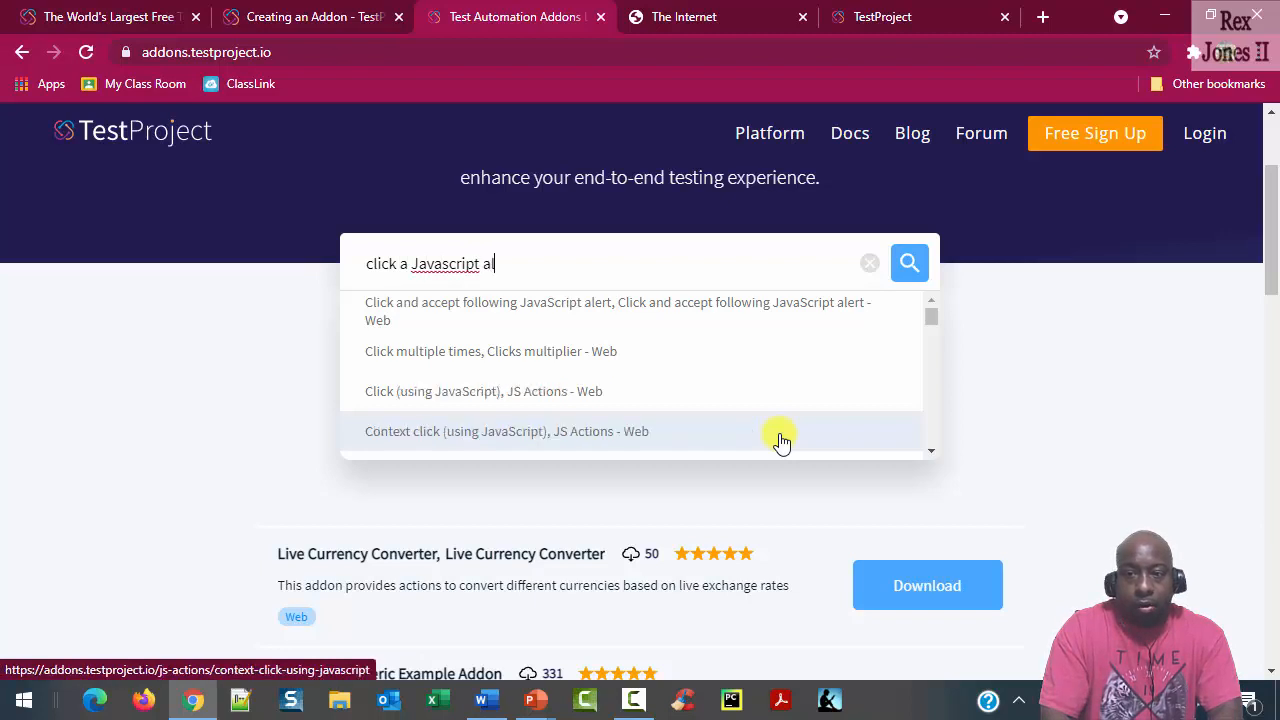
text(ert)
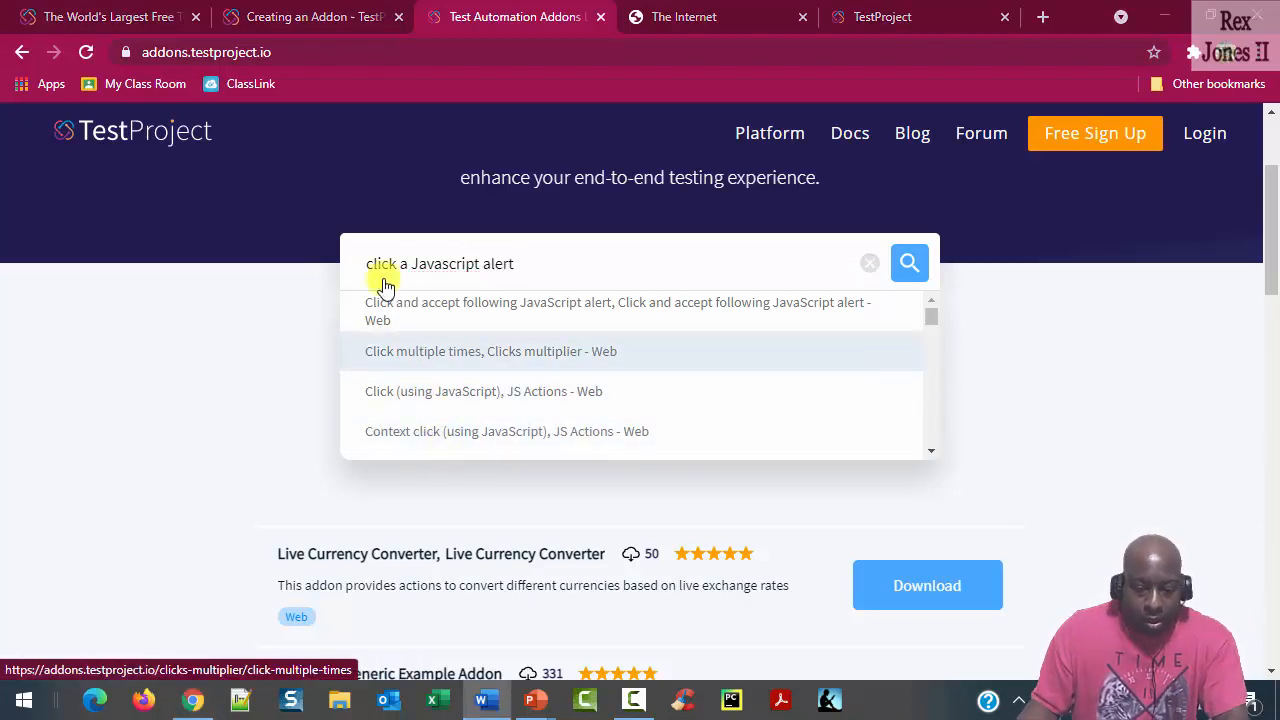
click(695, 16)
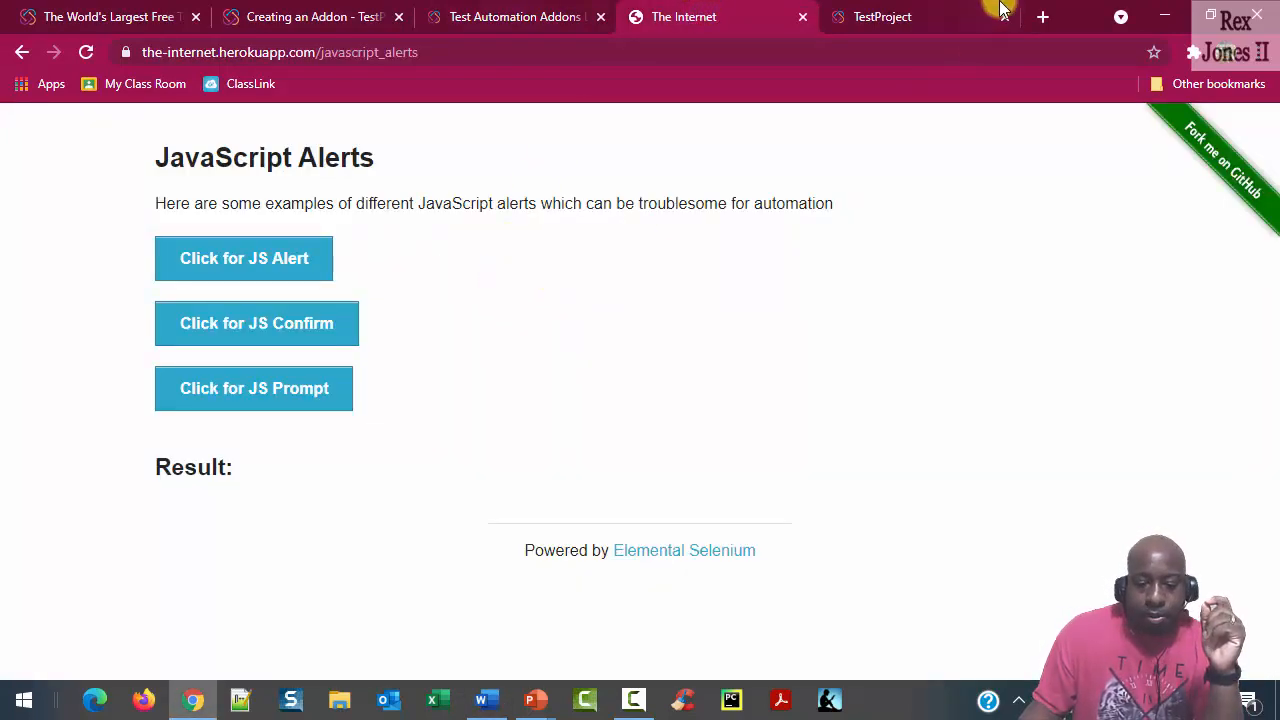
Create a new Web test named "AddOns Demo" in the TestProject application.
click(910, 15)
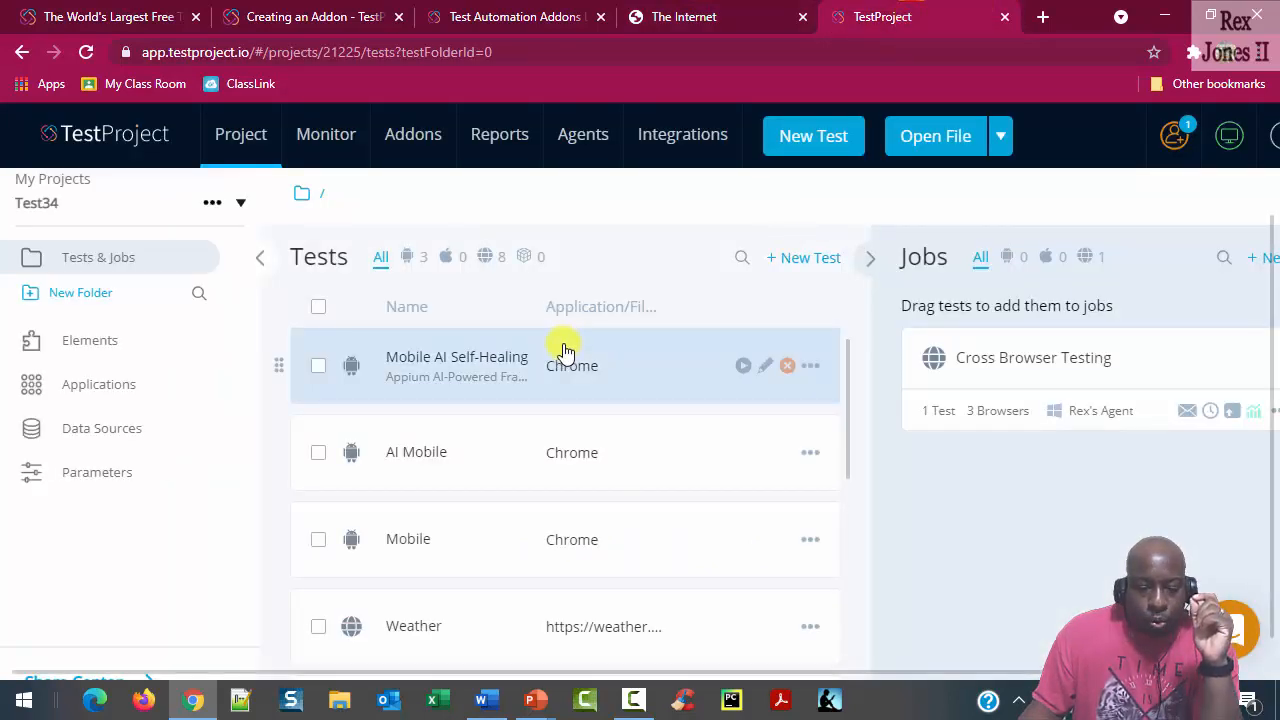
click(812, 137)
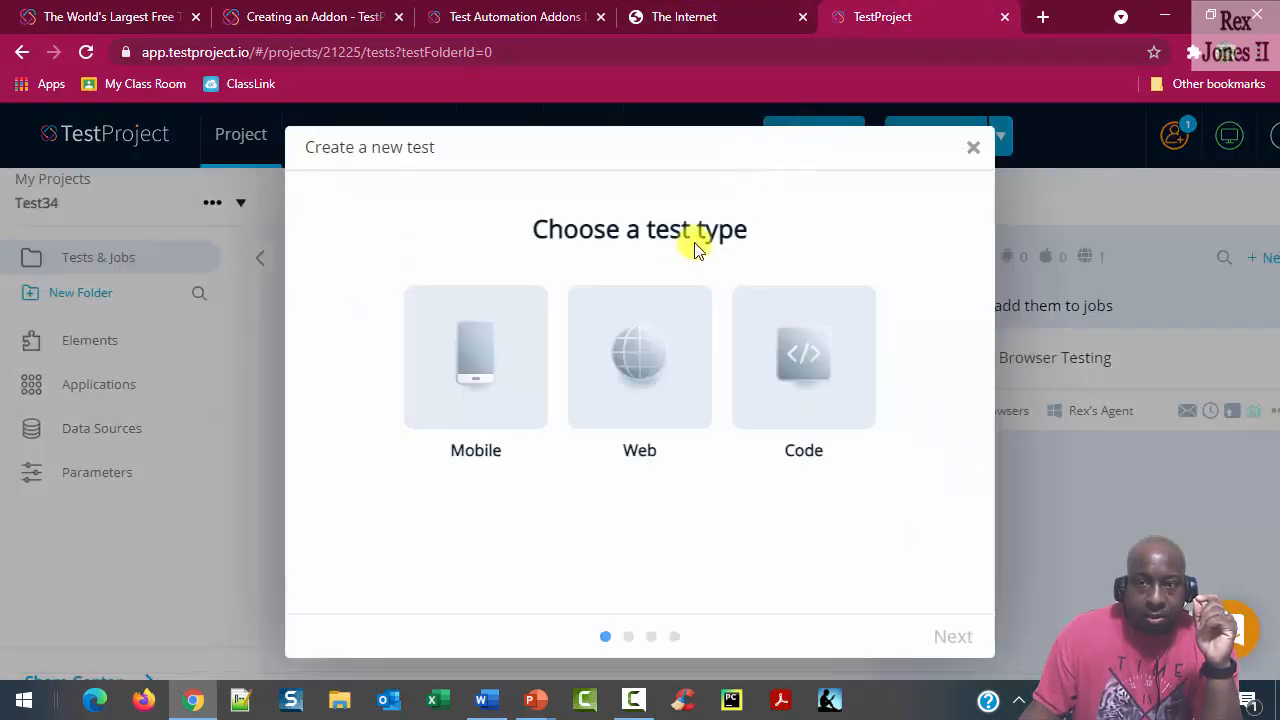
click(607, 357)
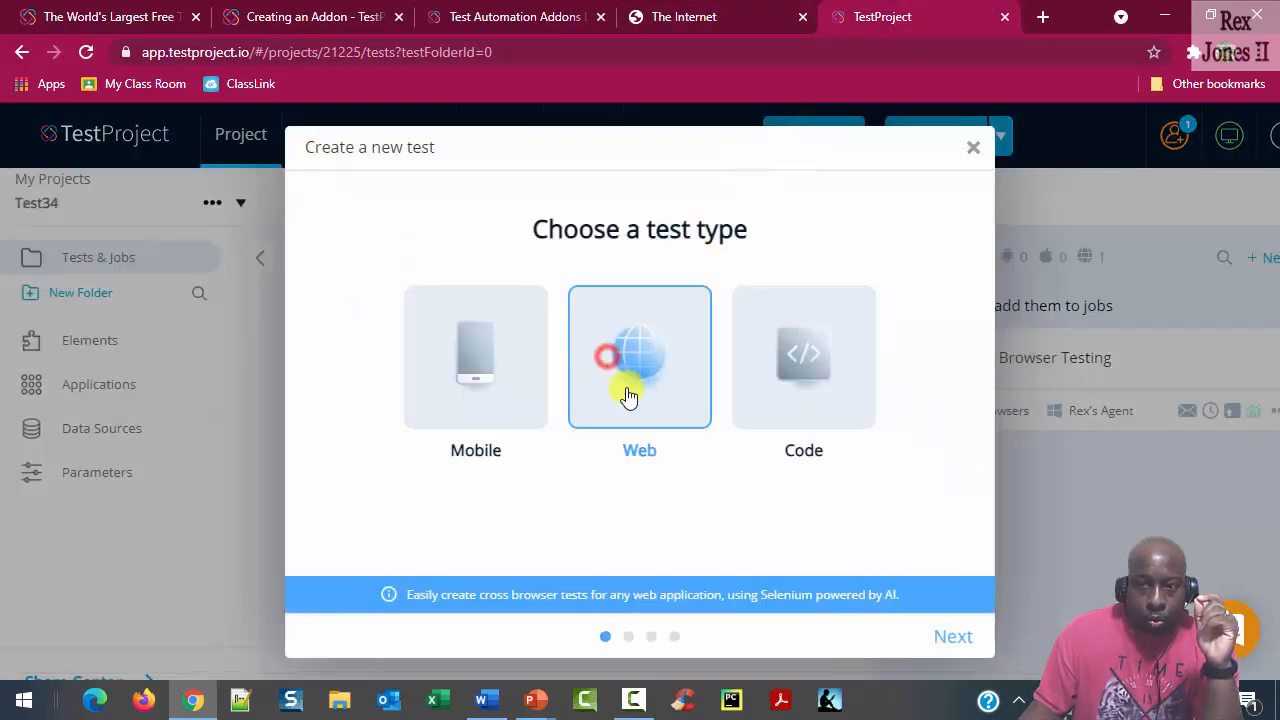
click(955, 635)
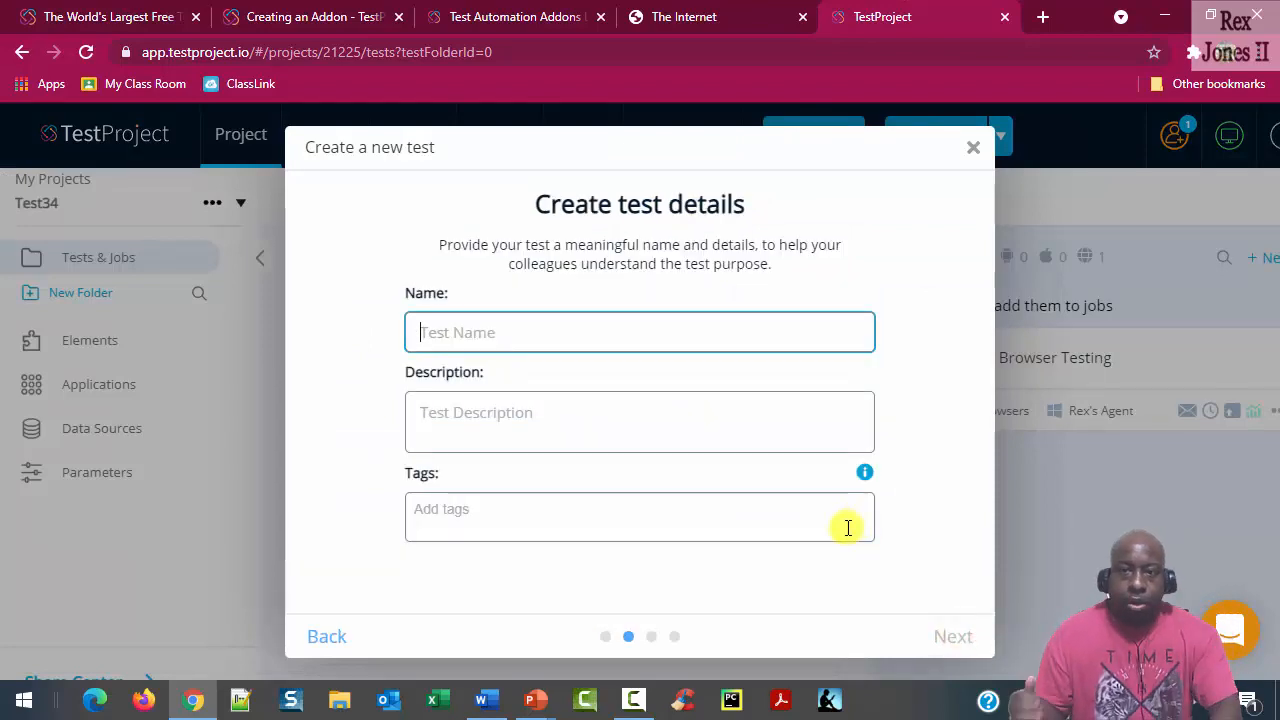
text(AddOns D)
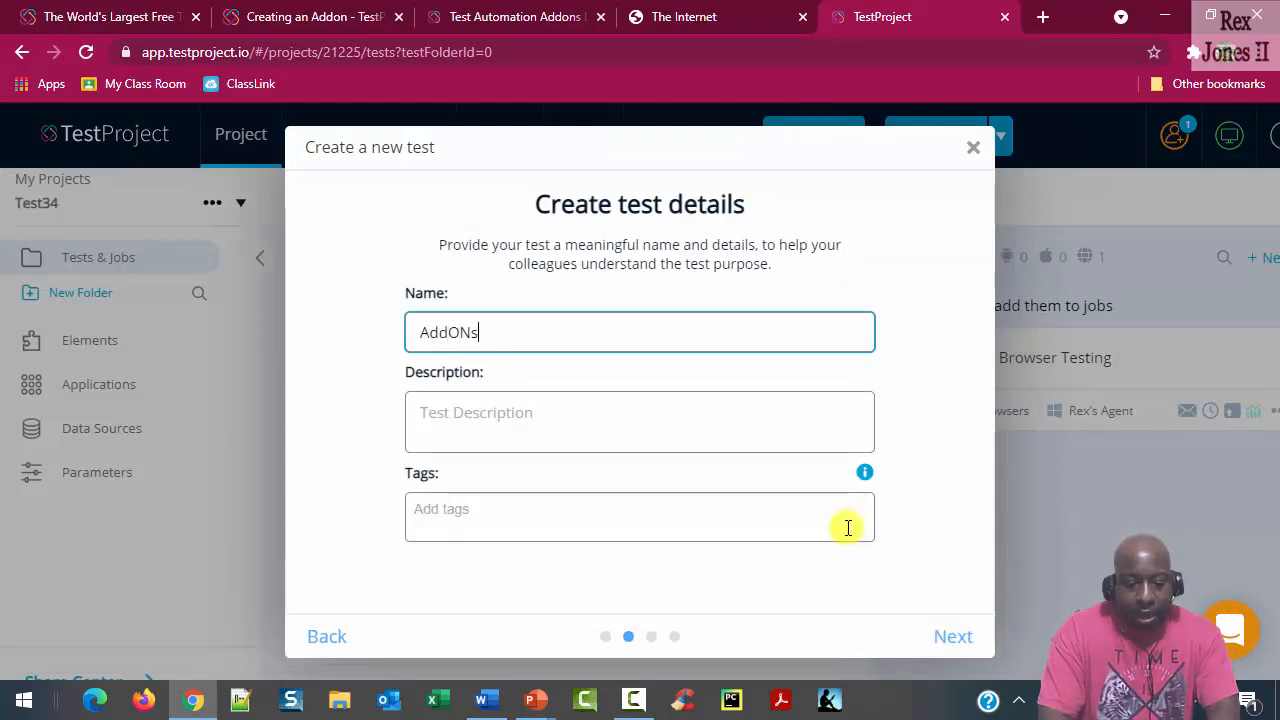
text(emo)
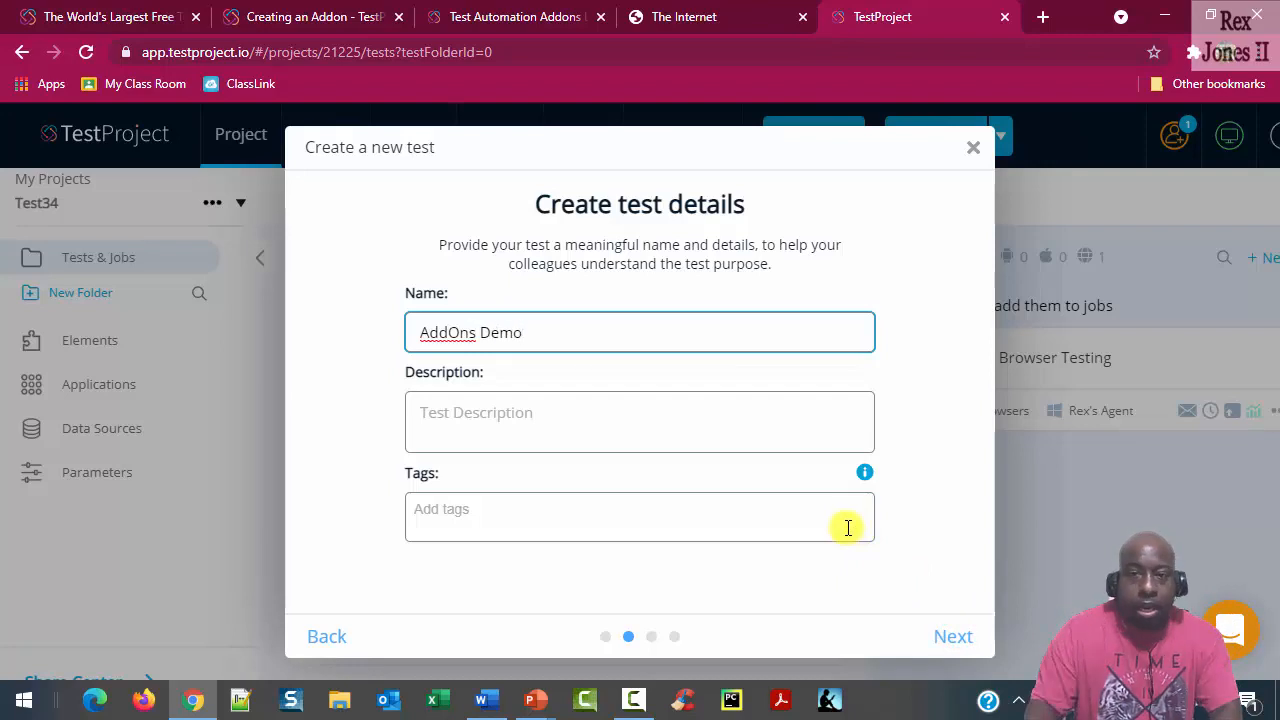
click(950, 640)
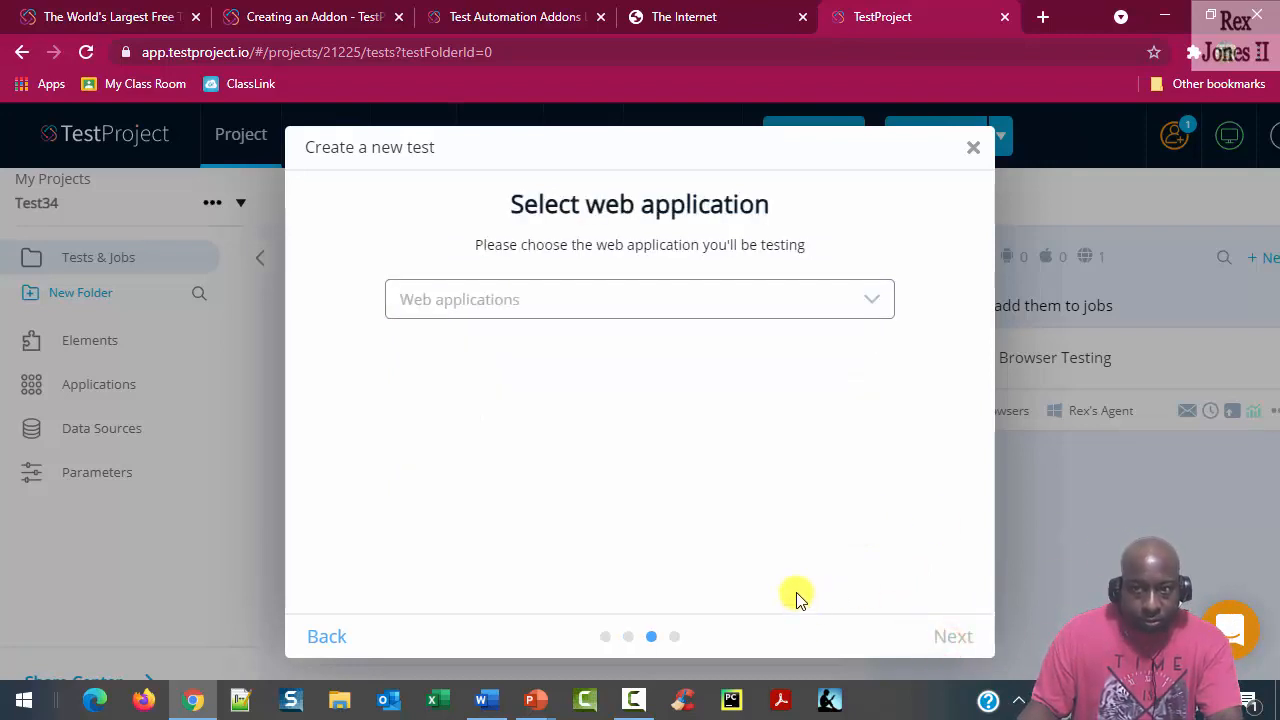
Choose the Alert web application for the test, set it to be recorded and saved in the Cloud, and start recording.
click(585, 303)
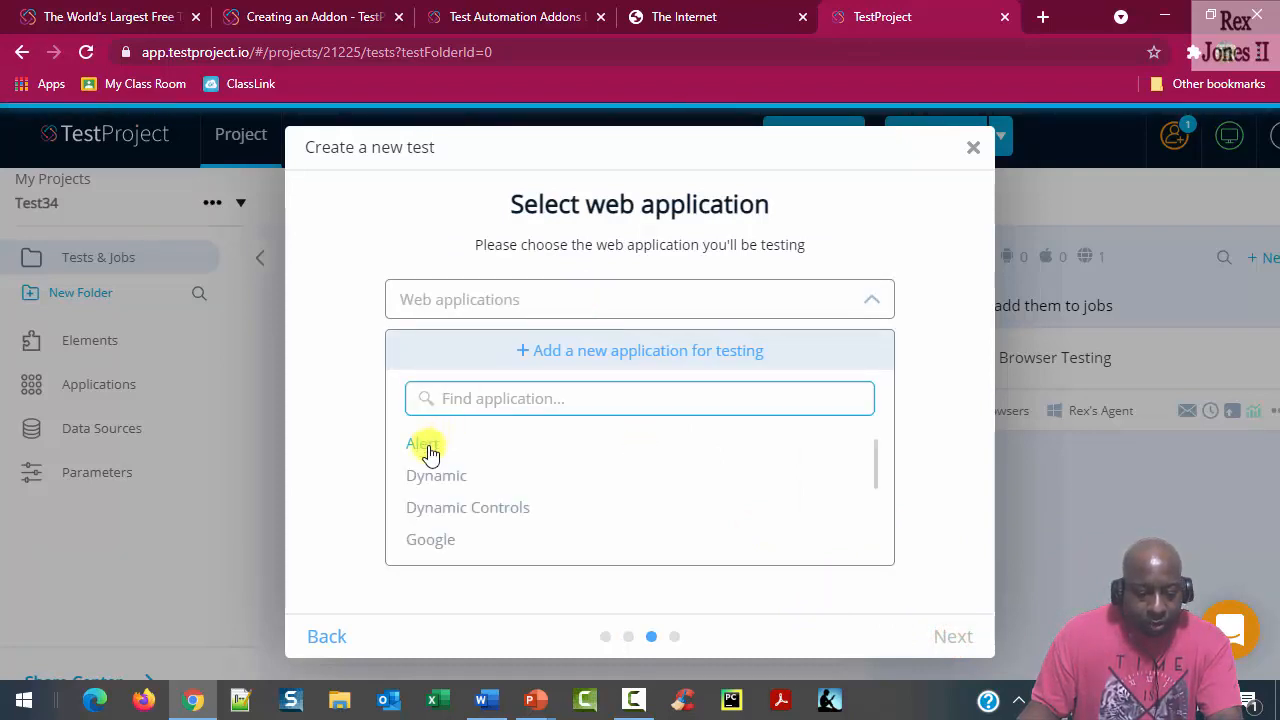
click(431, 443)
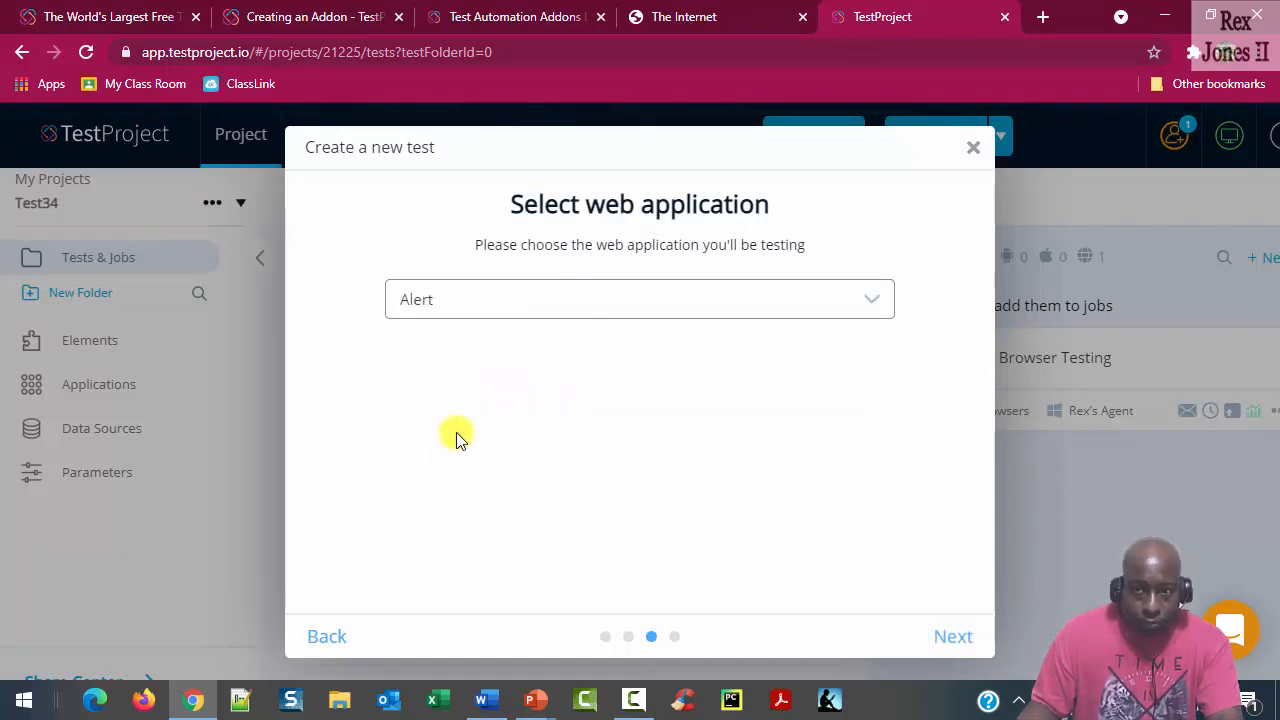
click(946, 635)
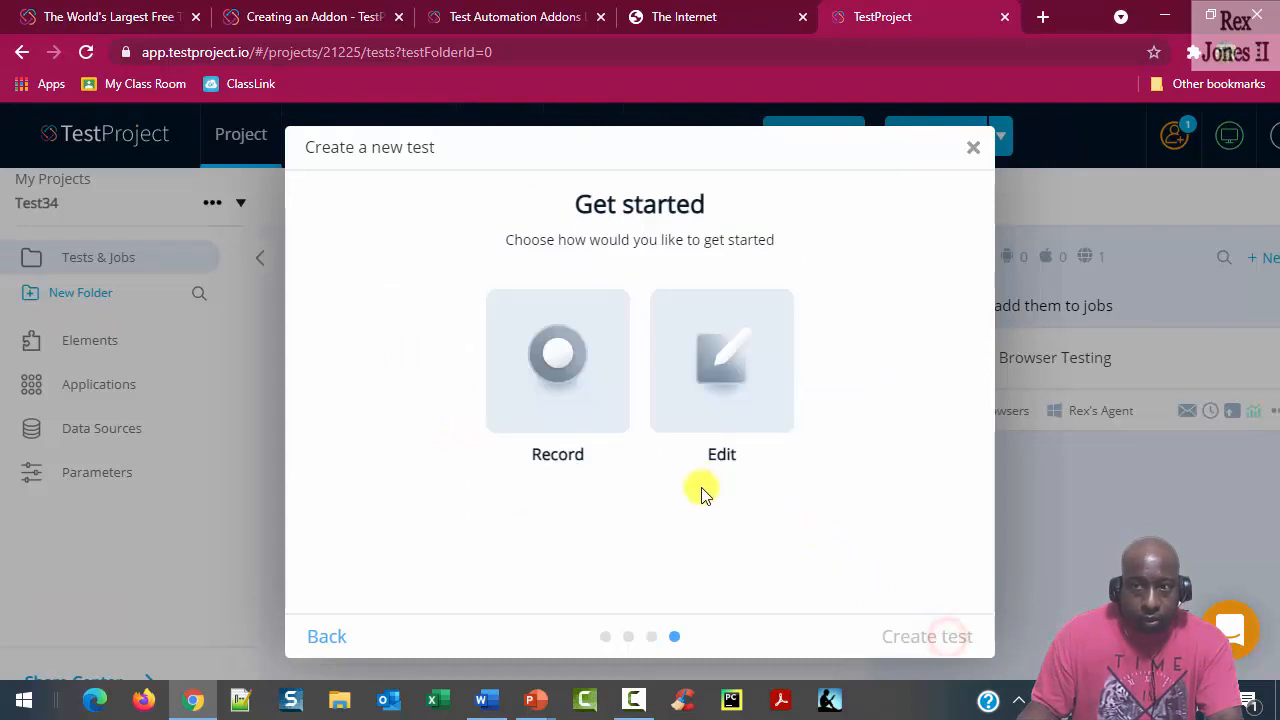
click(580, 376)
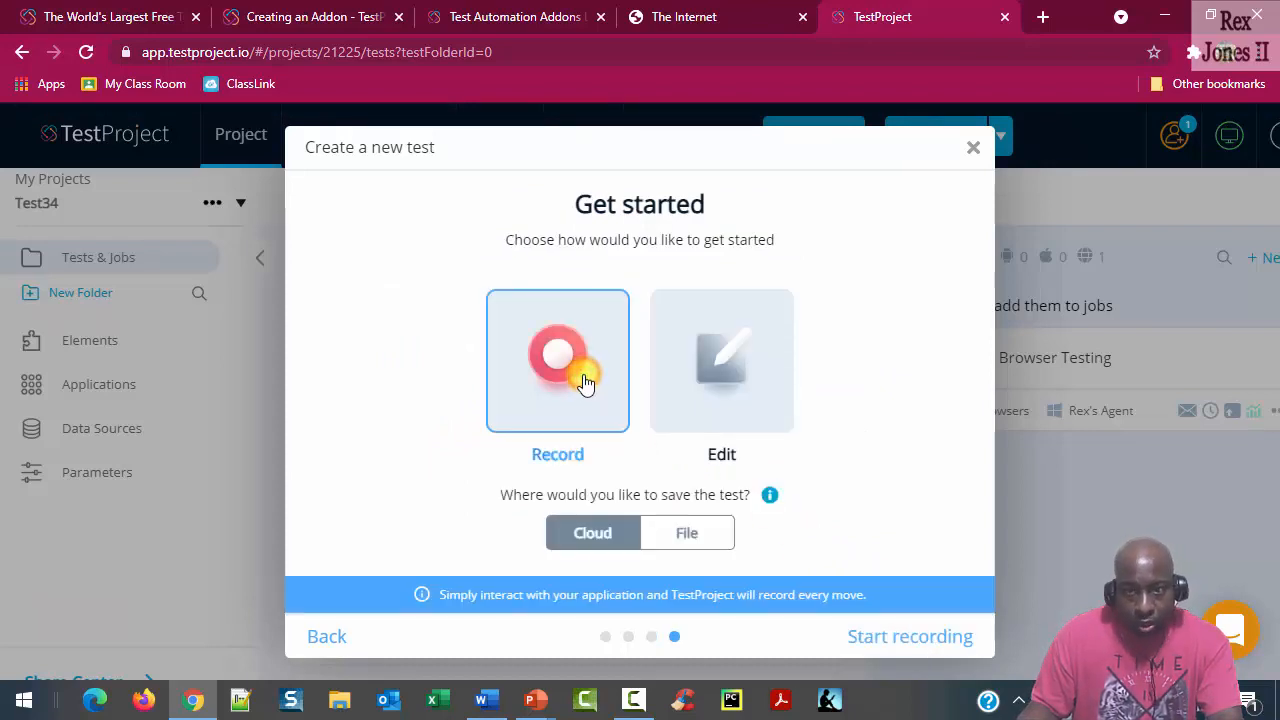
click(593, 538)
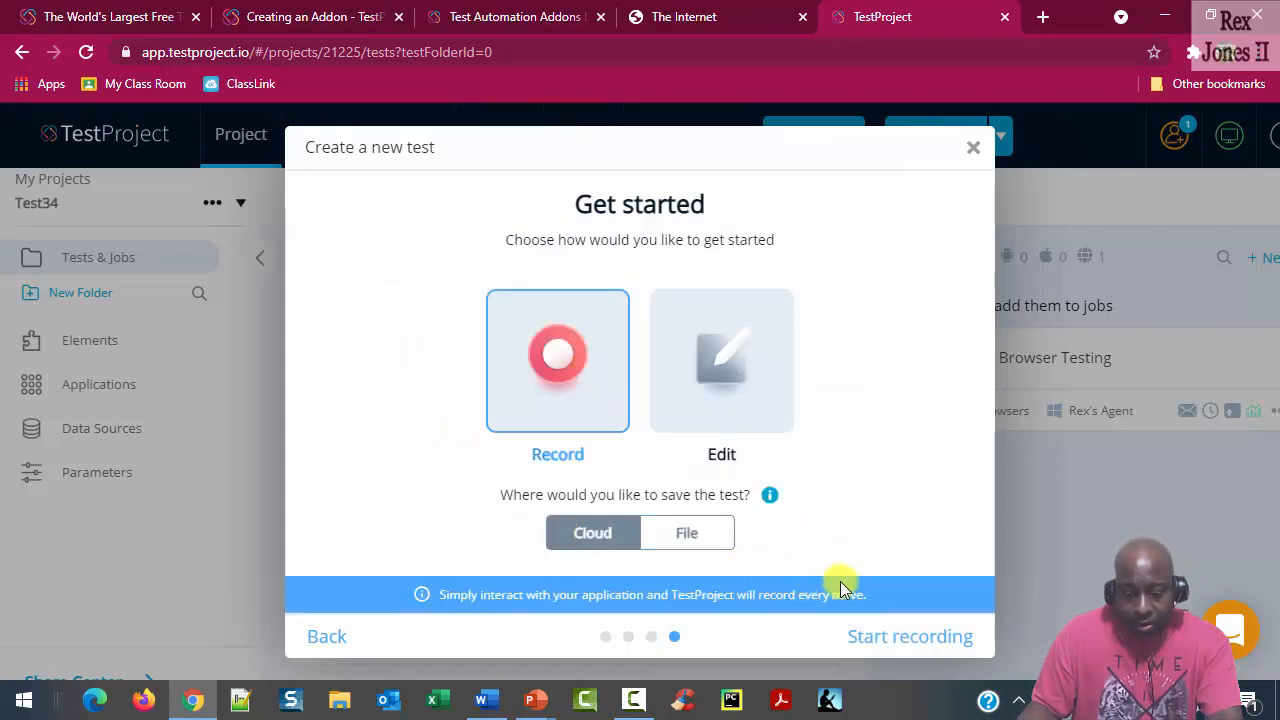
click(902, 634)
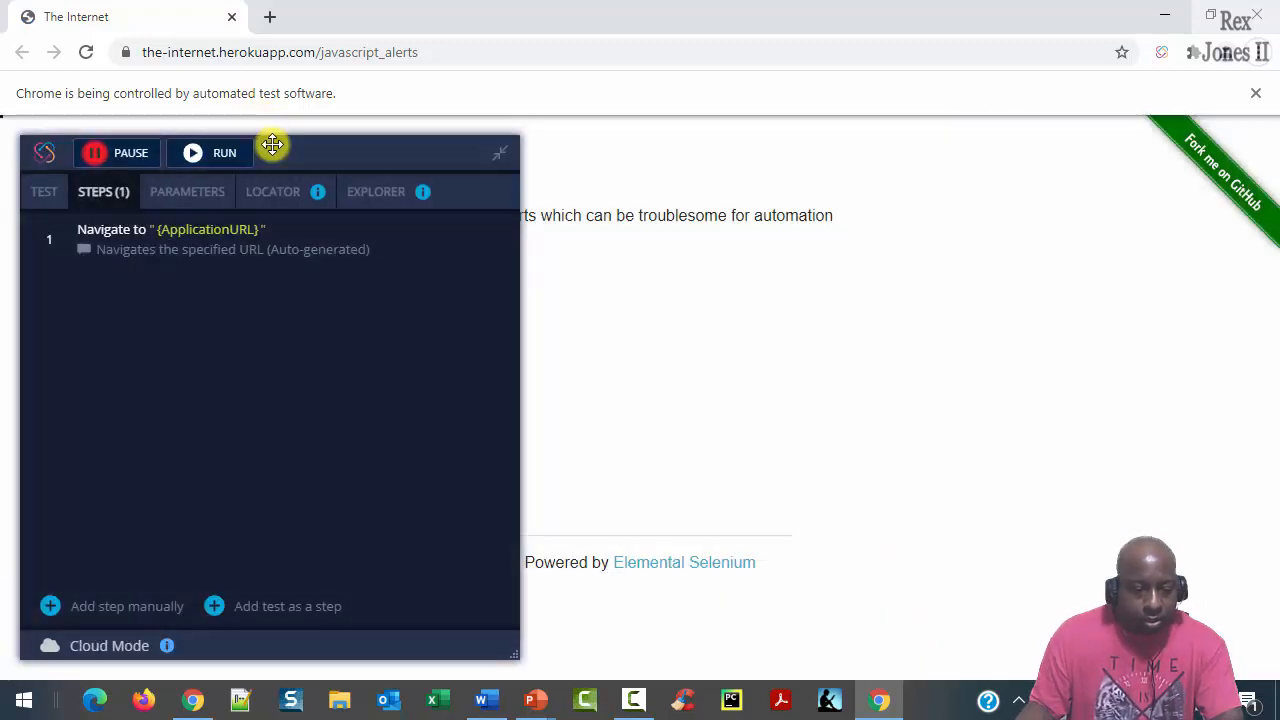
Uncover the JavaScript Alerts page, record activating "Click for JS Alert" and accept its alert, then run the test and accept the alert manually.
drag(272, 145, 783, 122)
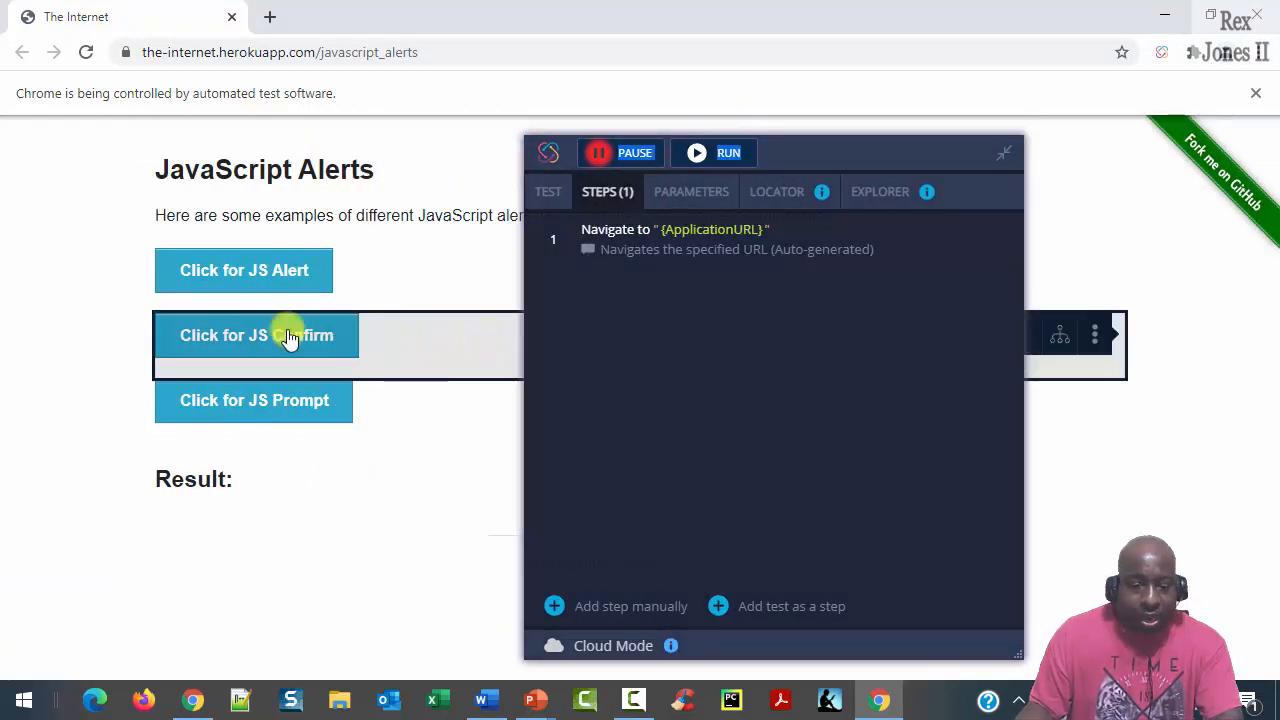
click(263, 272)
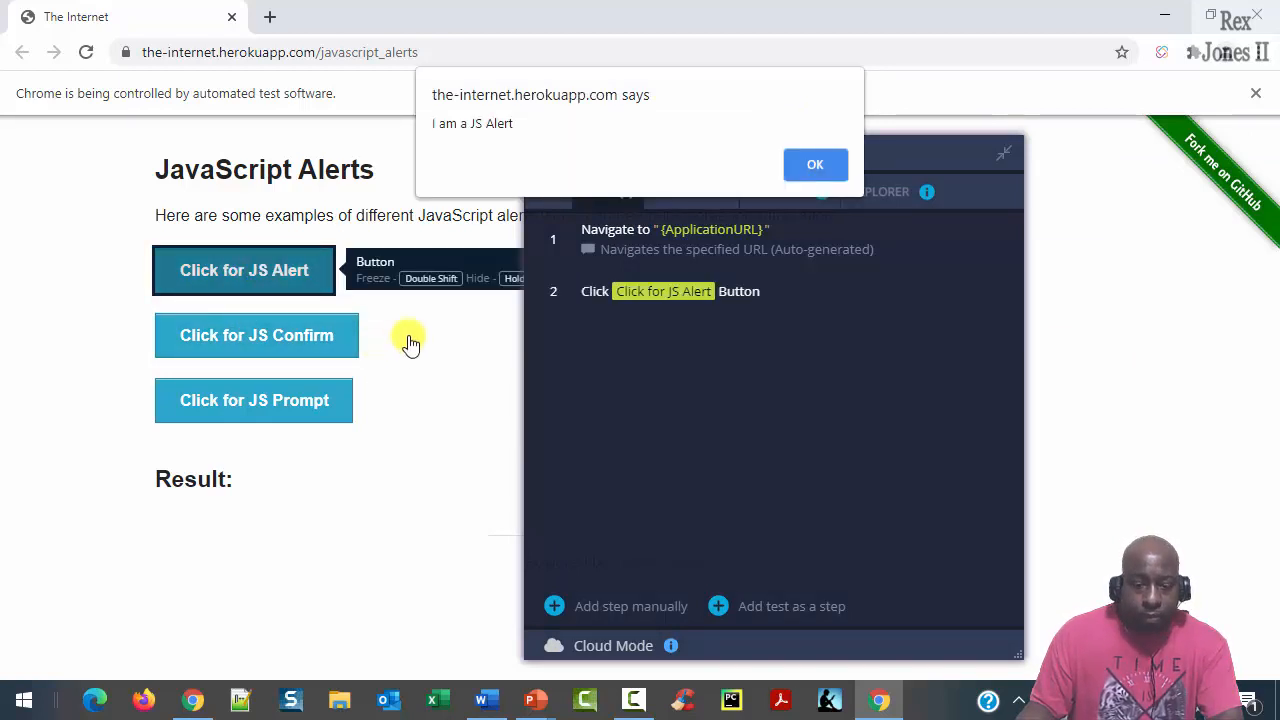
click(803, 164)
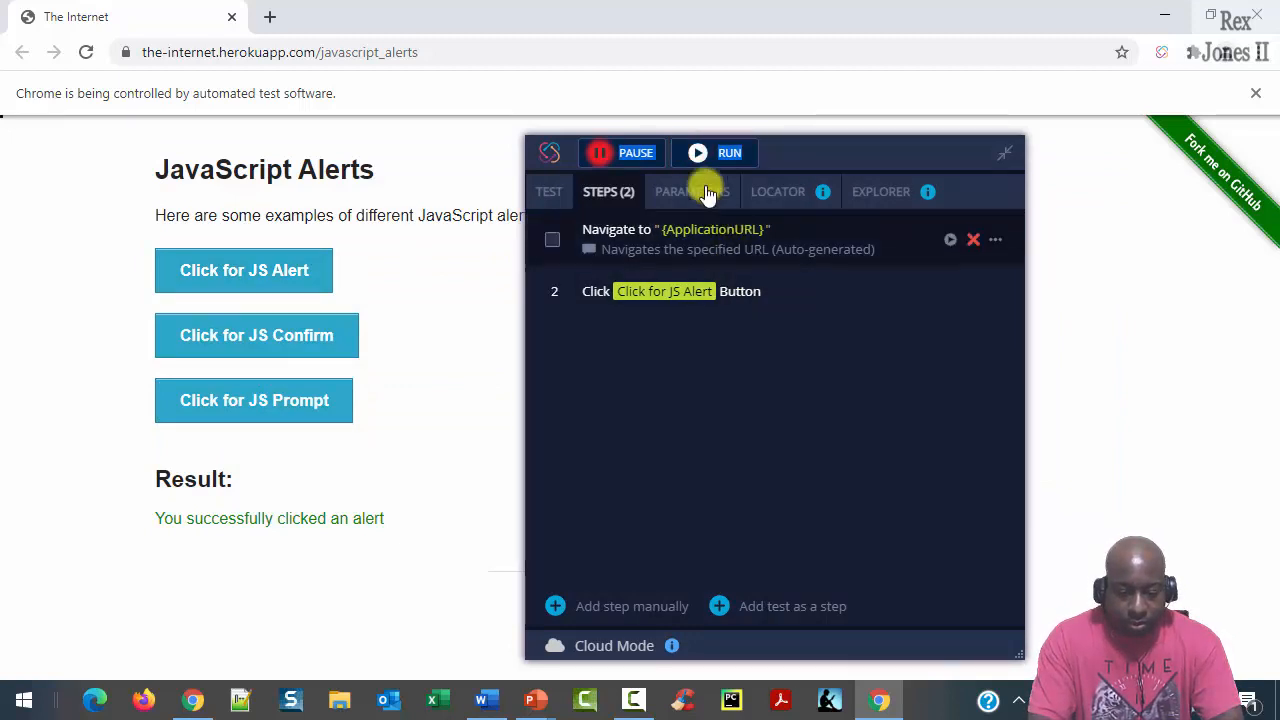
click(703, 153)
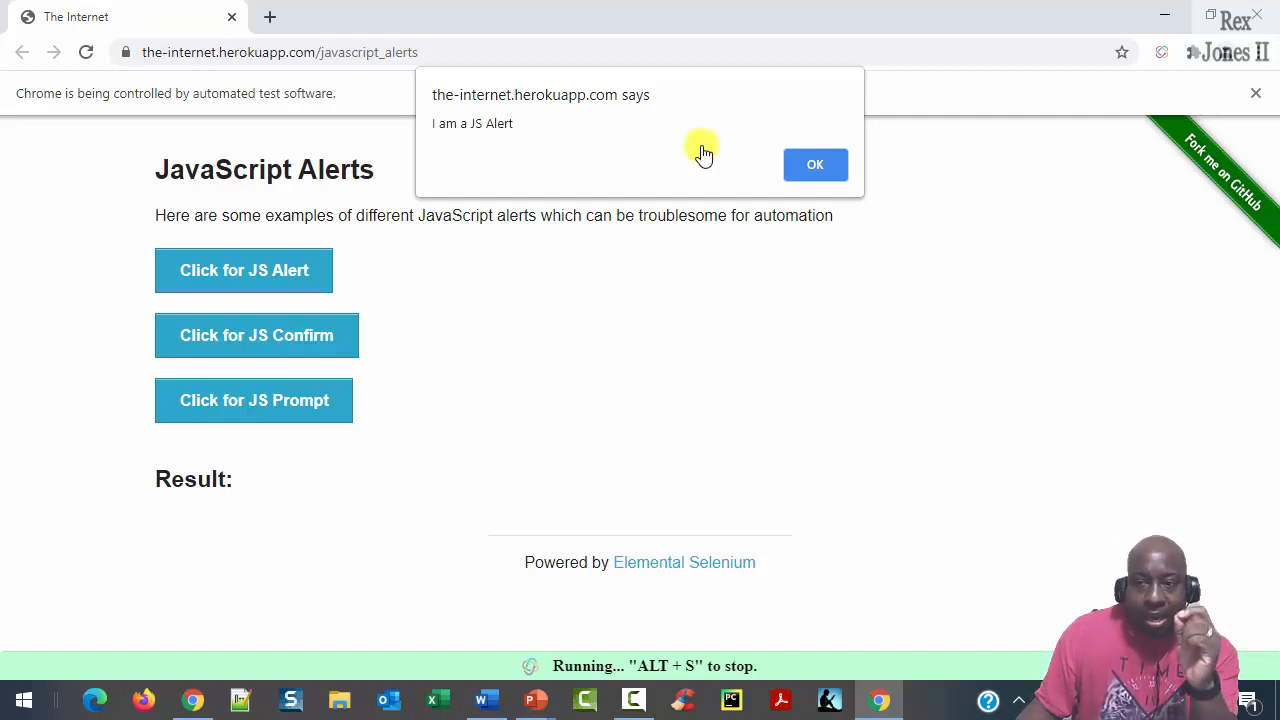
click(824, 165)
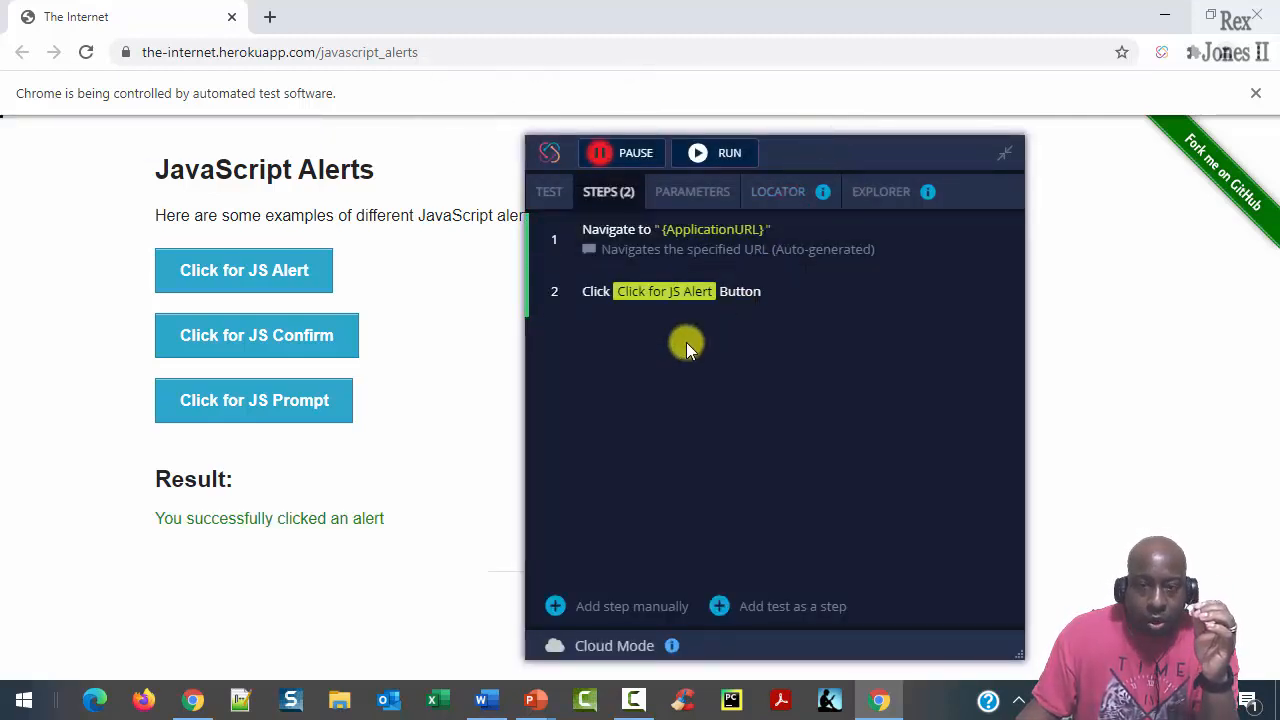
Record "Click for JS Alert" as a third test step and change its action to the addon "Click and accept following JavaScript alert".
click(280, 268)
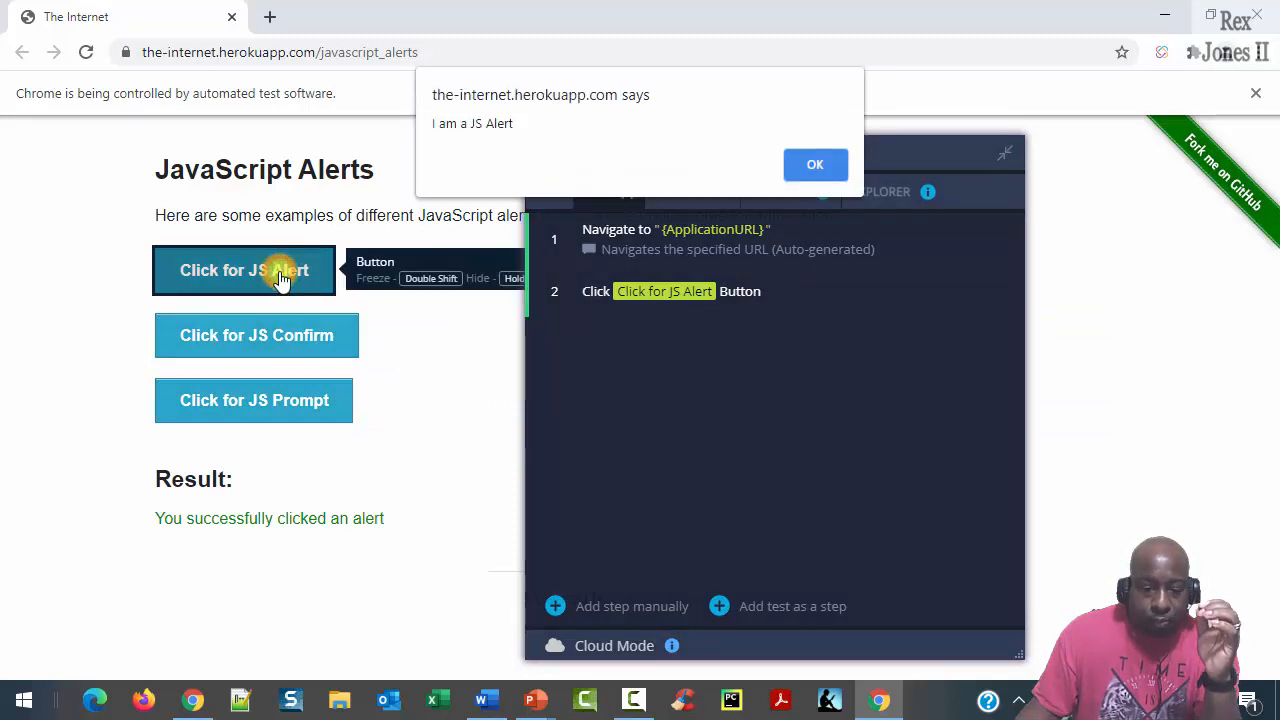
click(815, 164)
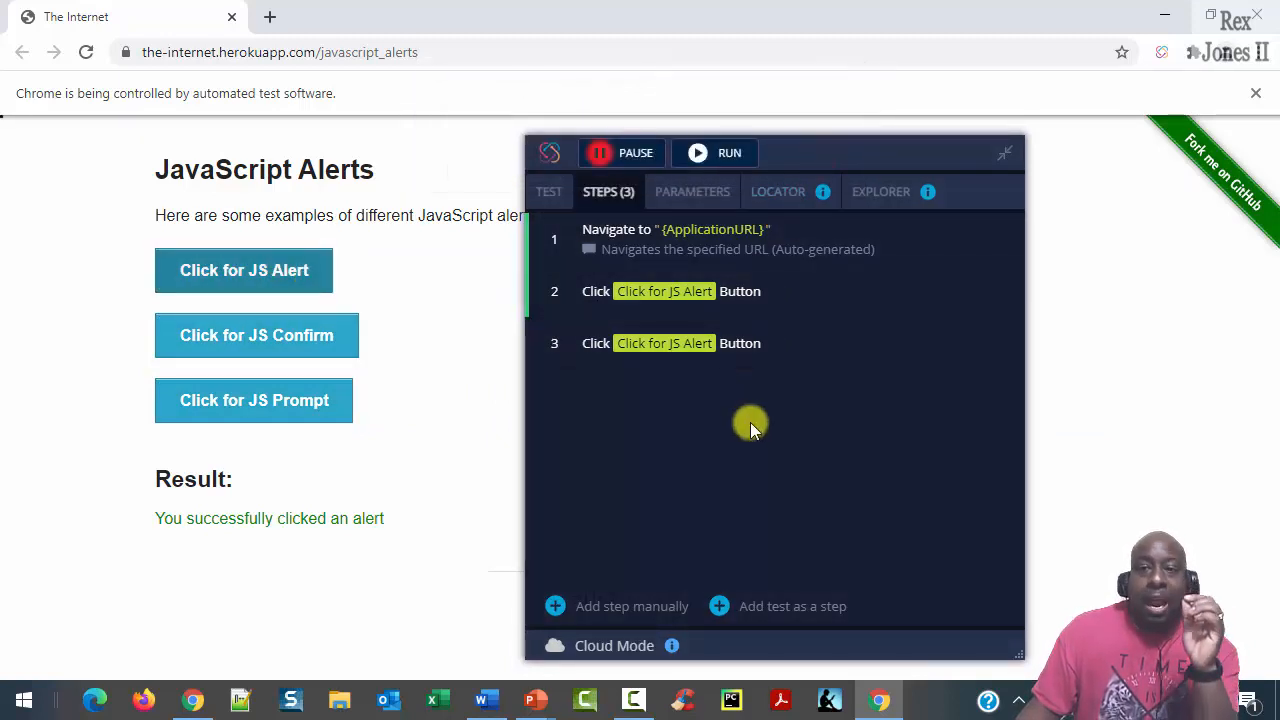
click(775, 343)
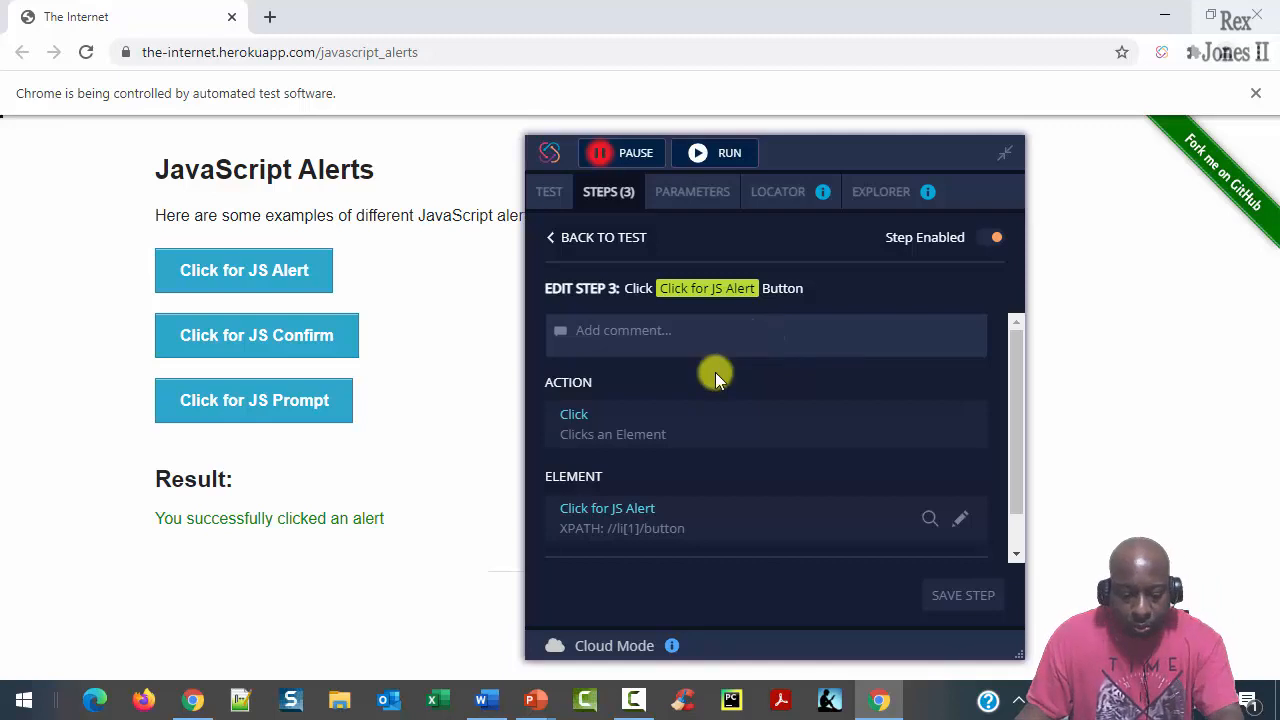
click(709, 414)
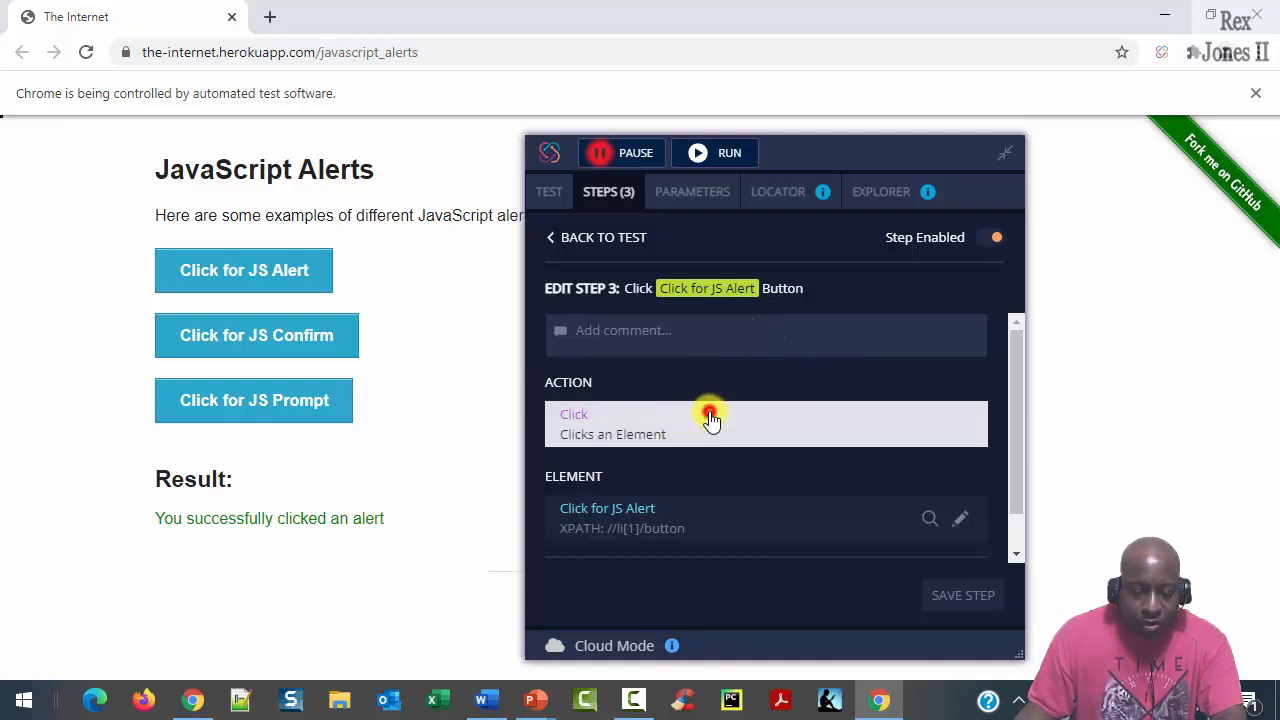
click(655, 162)
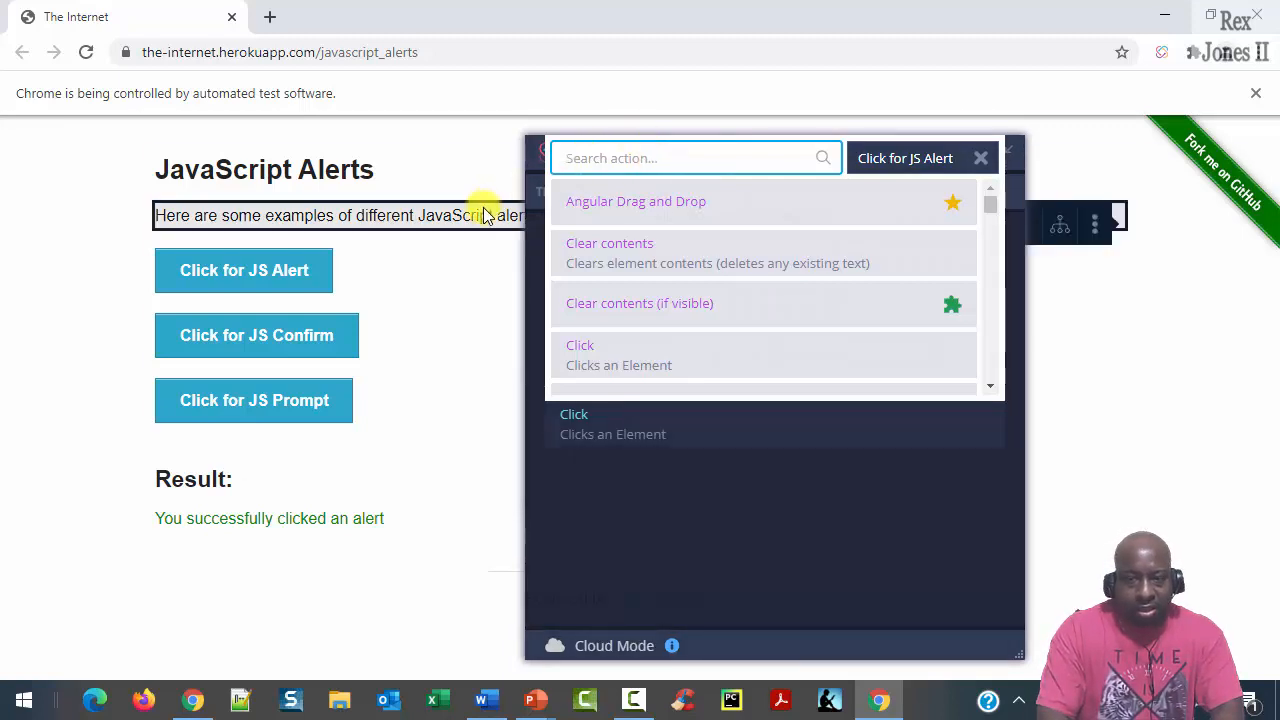
text(JavaSc)
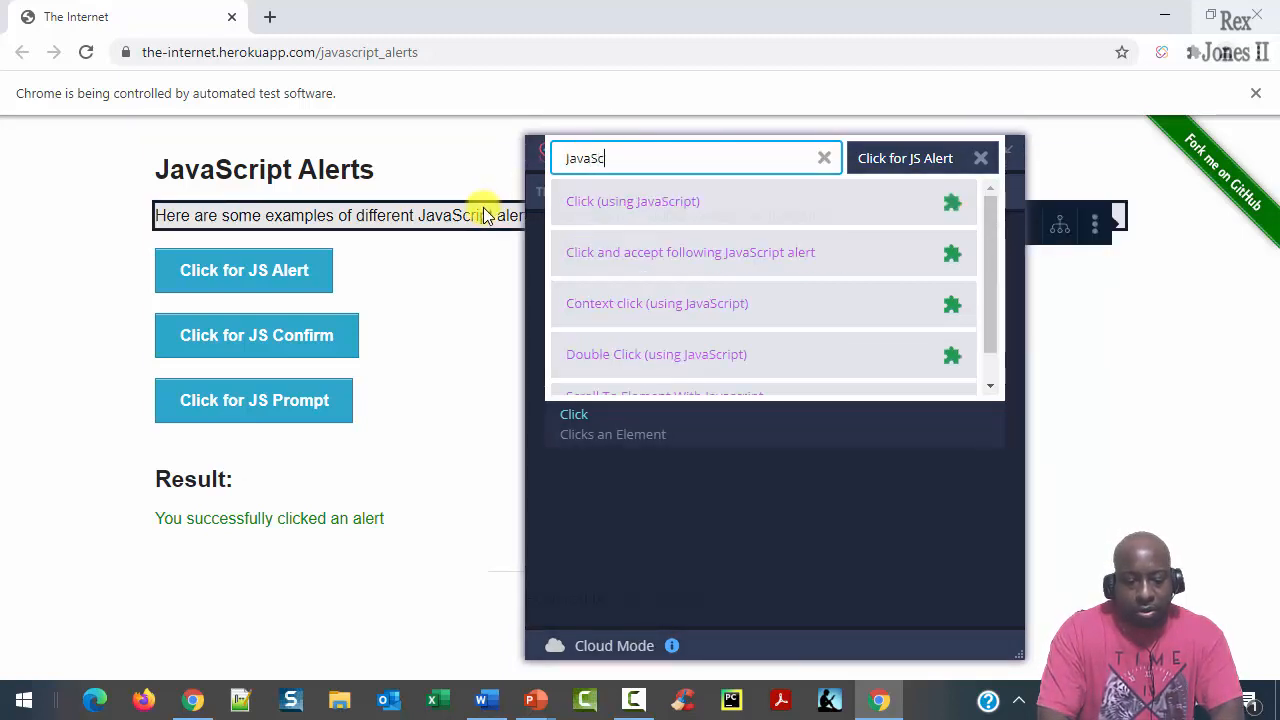
text(ript Alert)
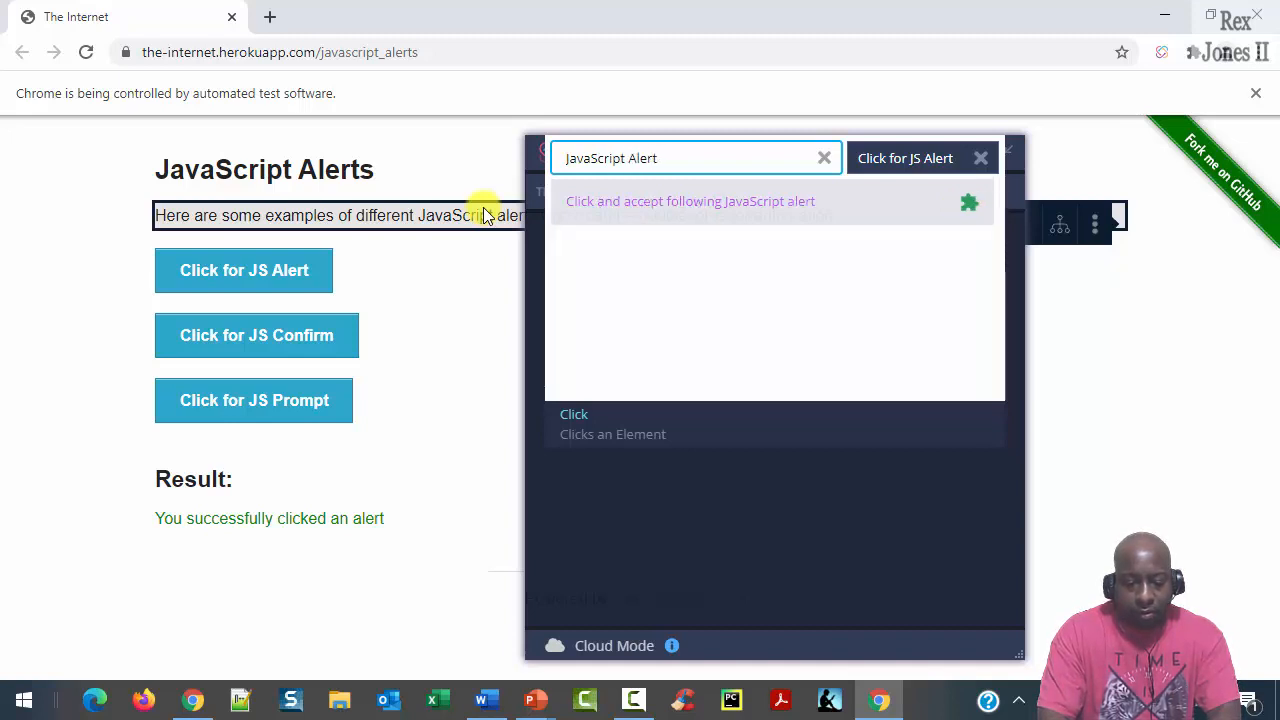
click(640, 202)
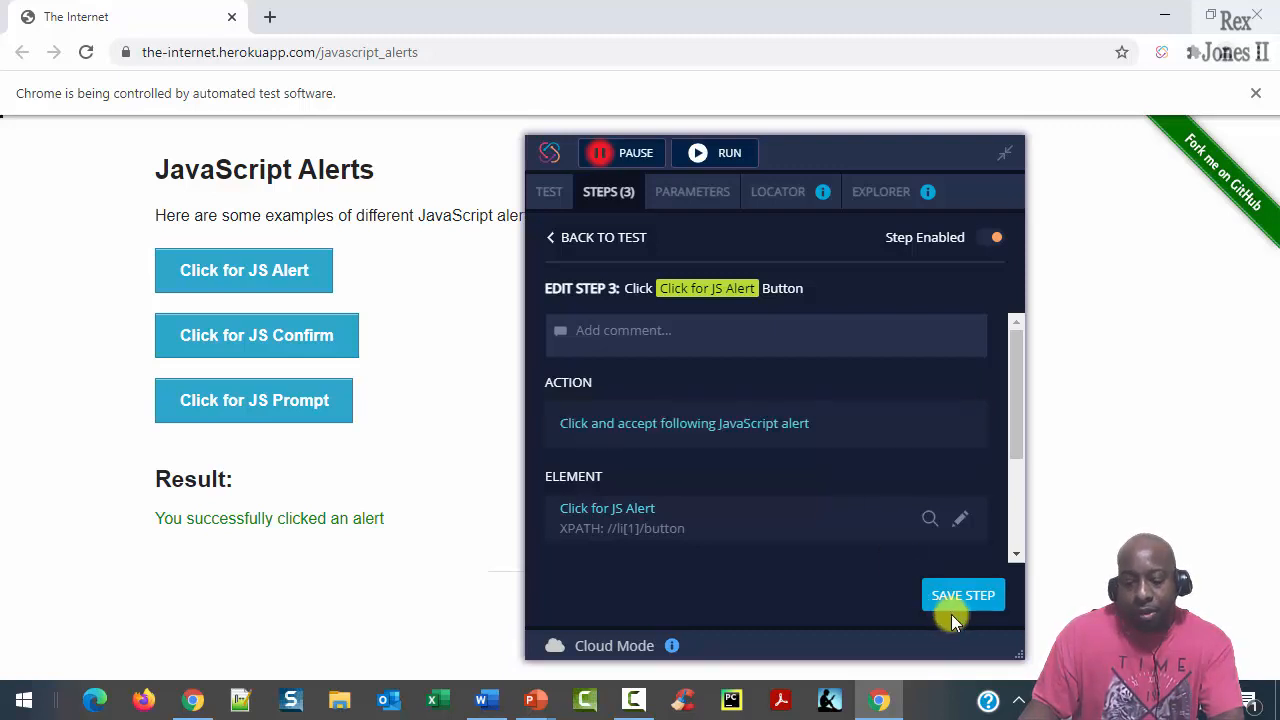
click(964, 588)
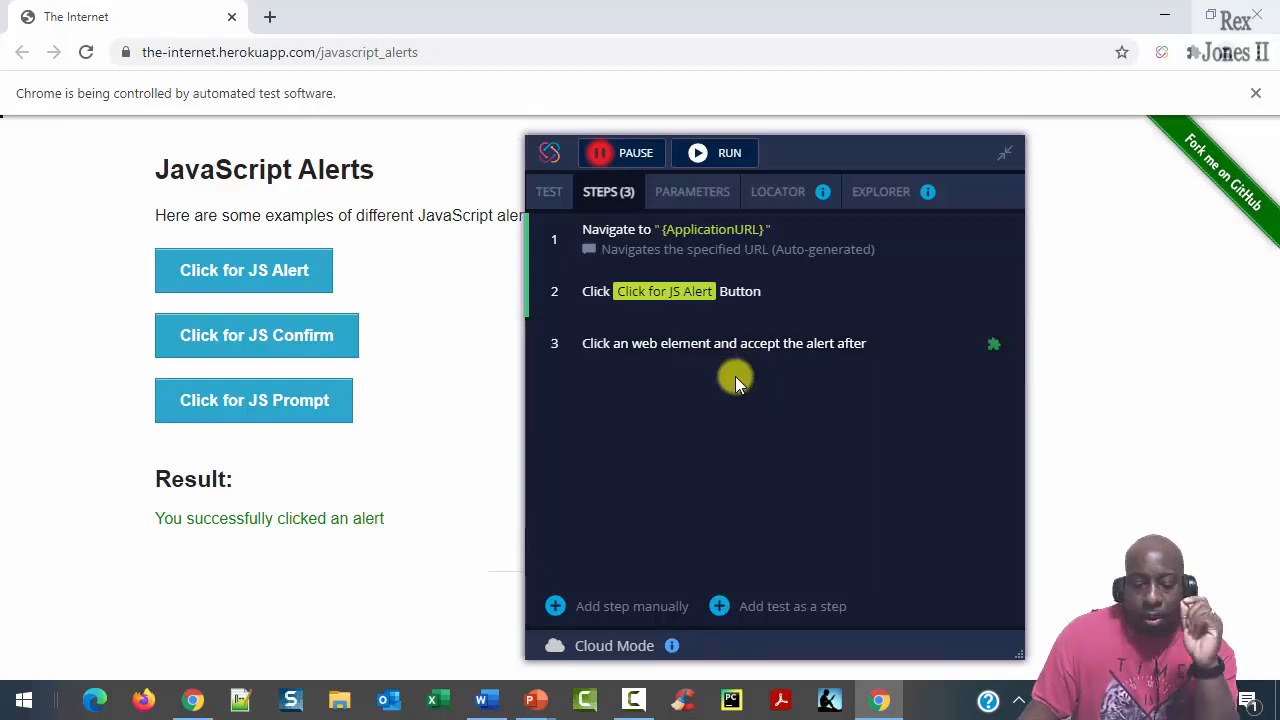
Run the test with the addon step and accept the AI-suggested XPath locator for the "Click for JS Alert" button.
click(705, 153)
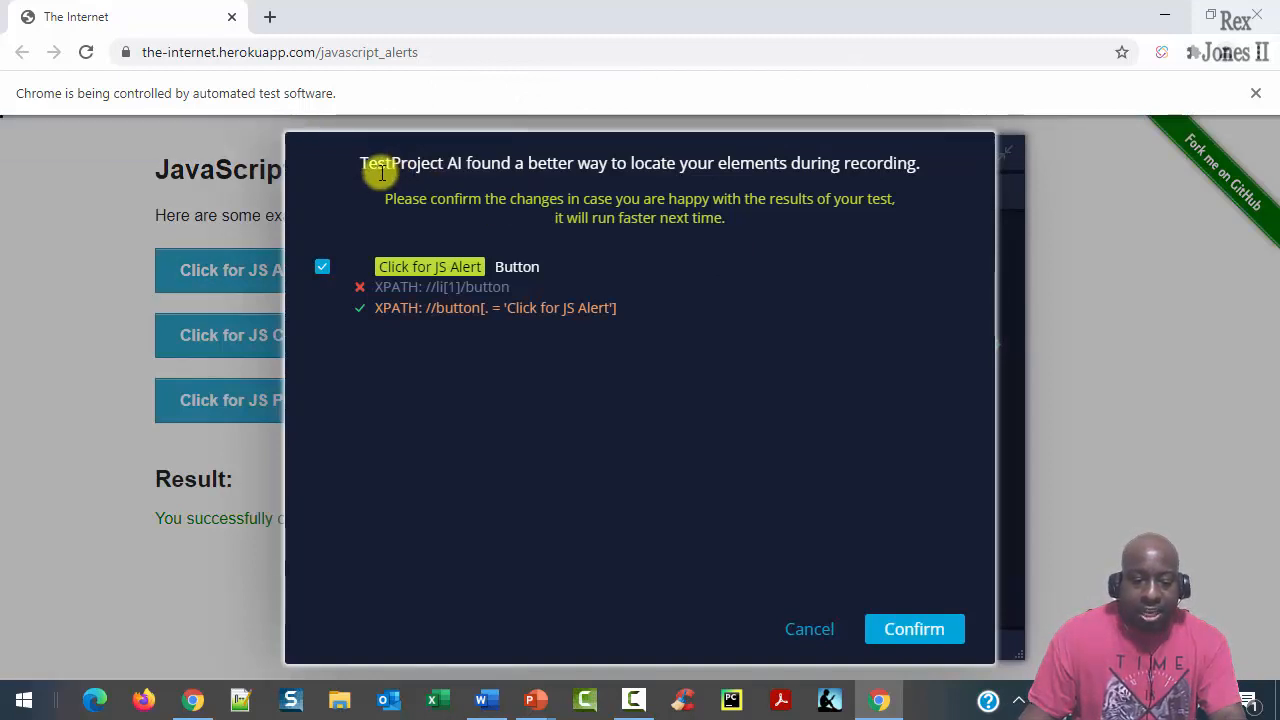
drag(365, 163, 923, 157)
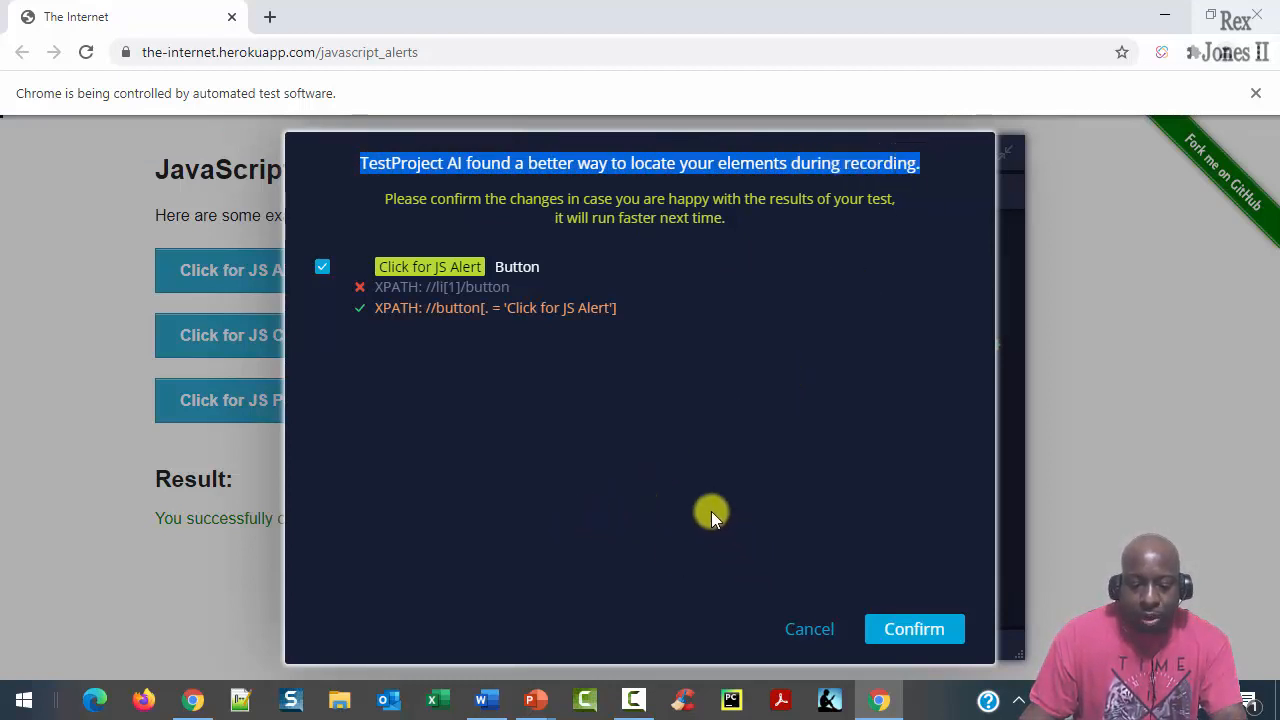
click(902, 627)
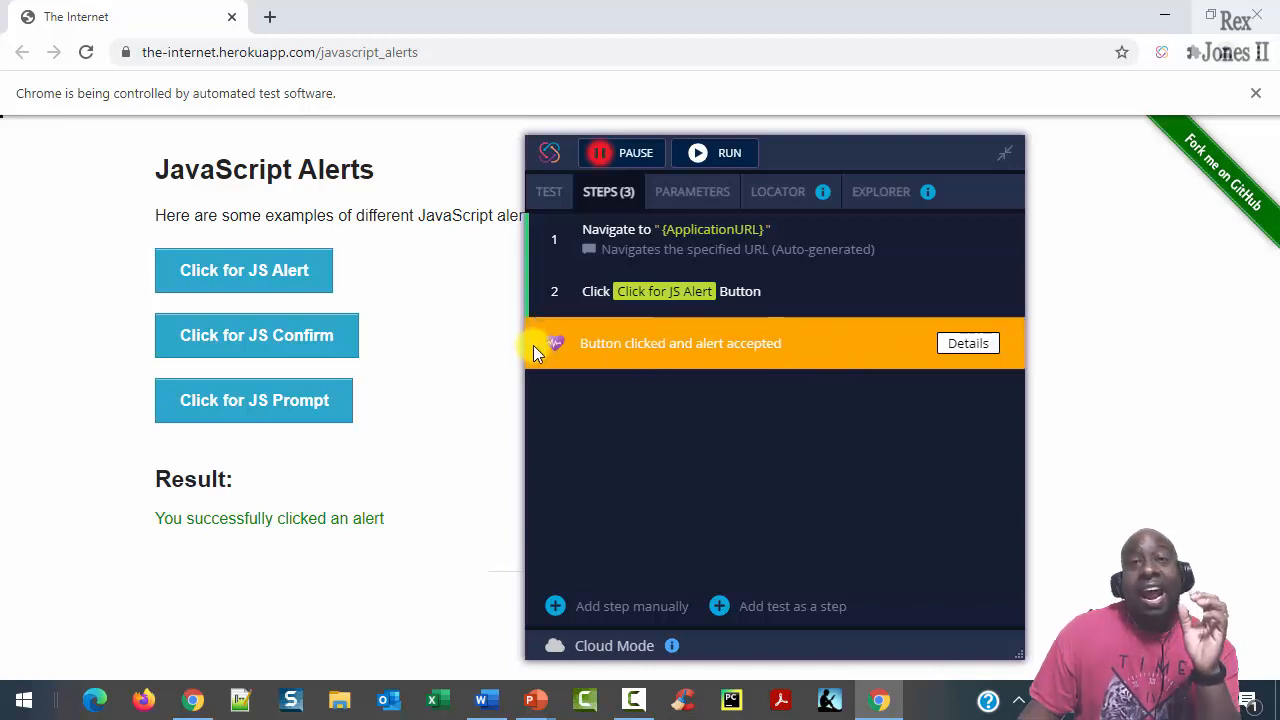
Review the execution message and element details of test step 3, and close the details.
click(970, 344)
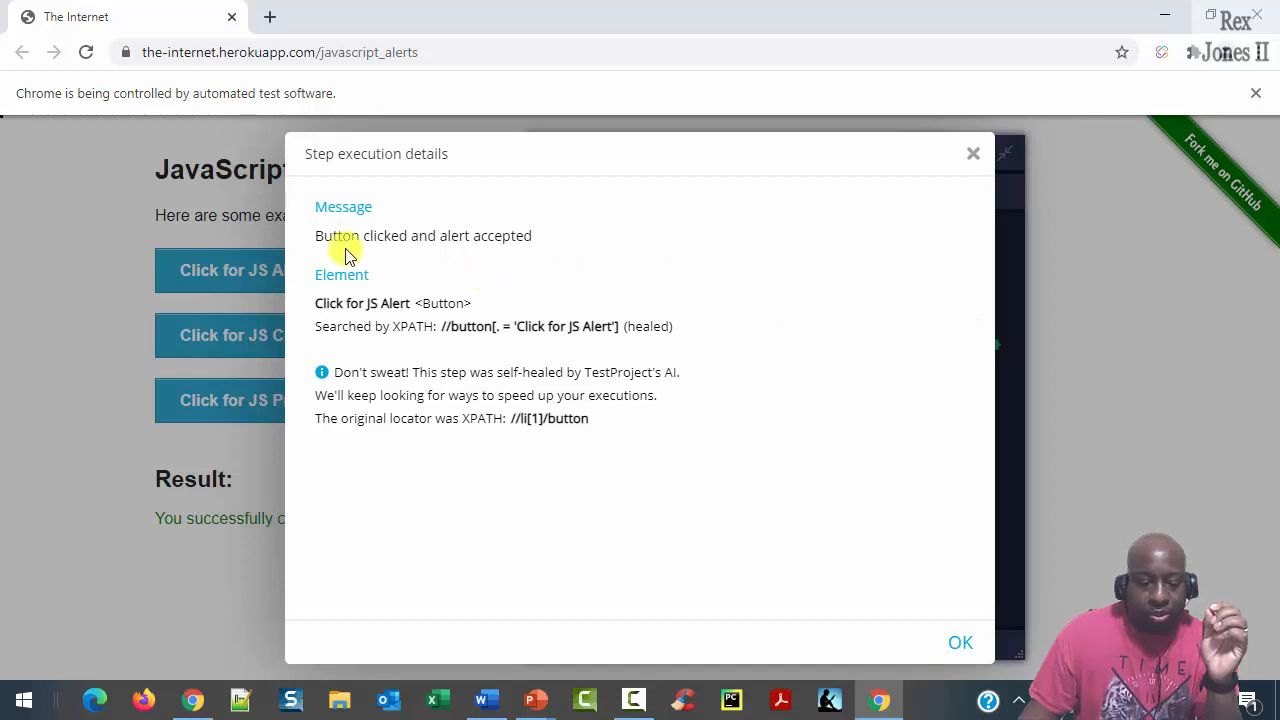
drag(312, 236, 543, 240)
click(958, 647)
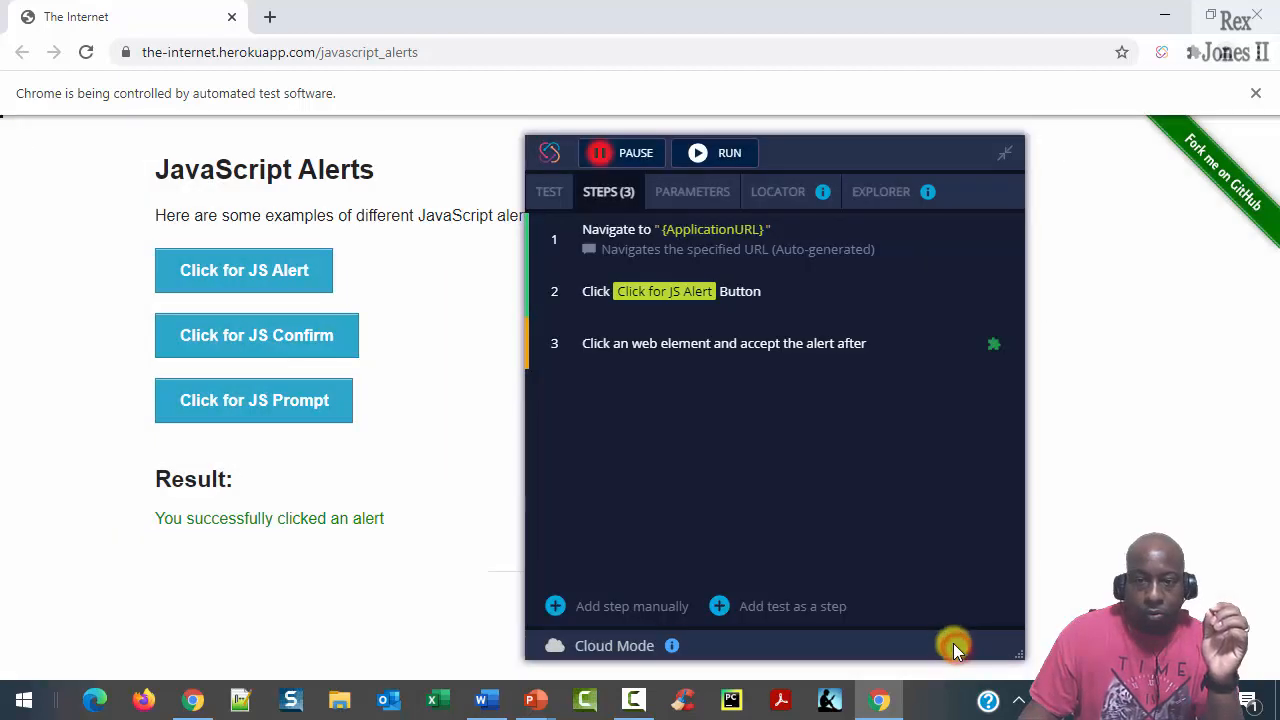